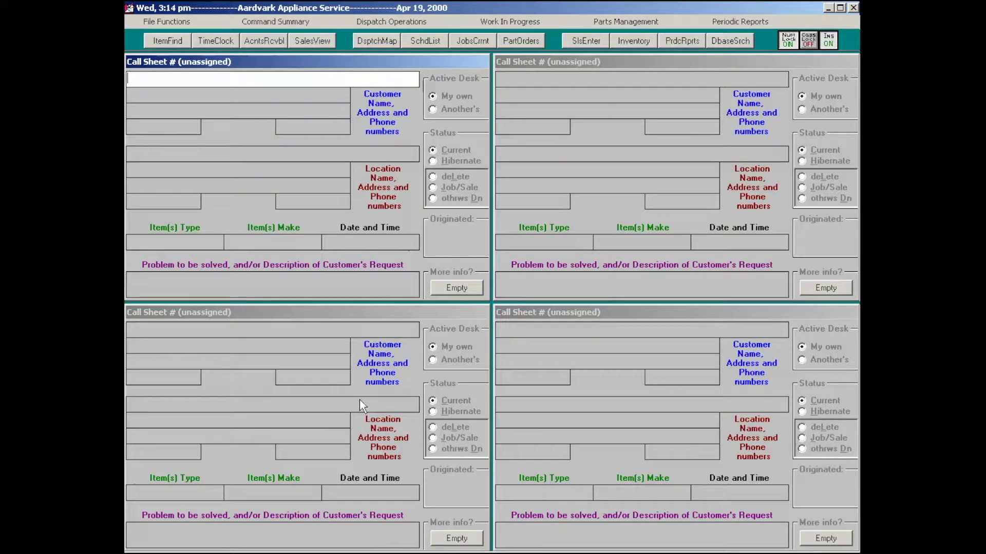
# Launch the SD-Backup utility, dismiss its auto-backup message and shut it down.
pyautogui.moveTo(145, 548)
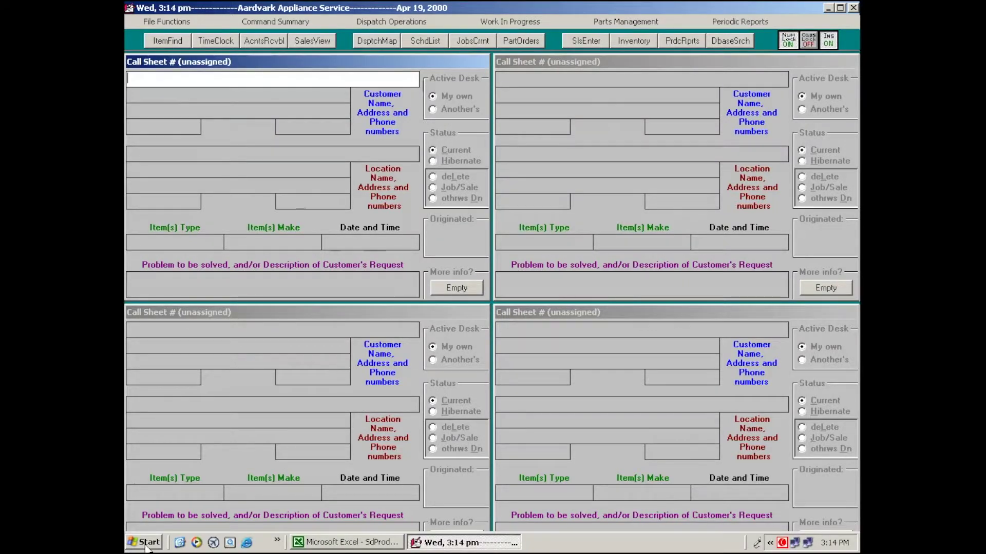
pyautogui.click(145, 544)
pyautogui.click(170, 499)
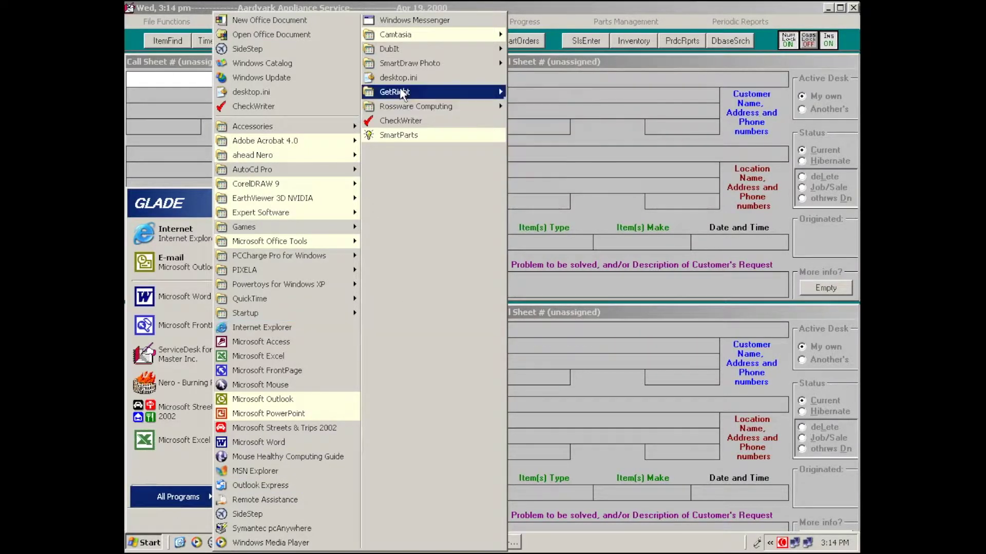
pyautogui.moveTo(401, 107)
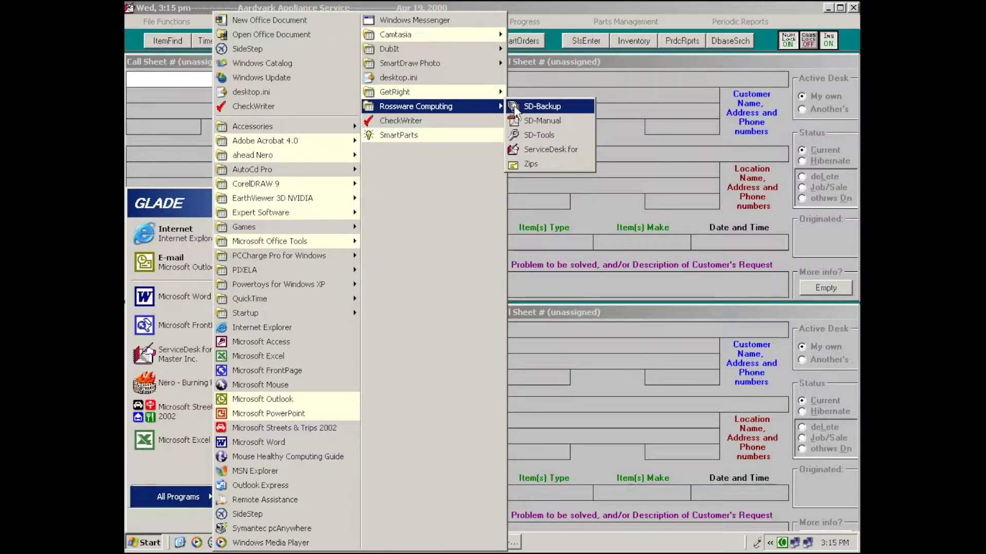
pyautogui.click(513, 106)
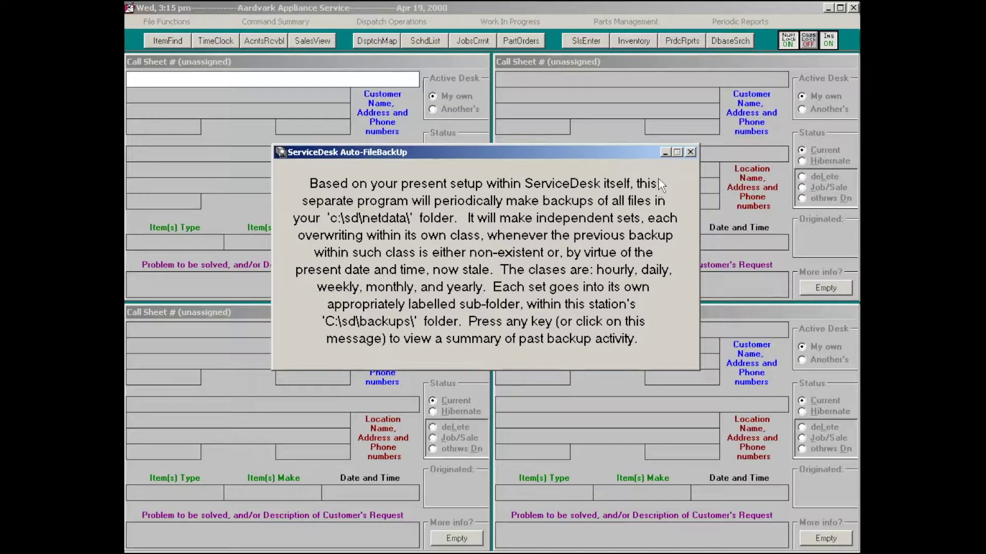
pyautogui.click(690, 152)
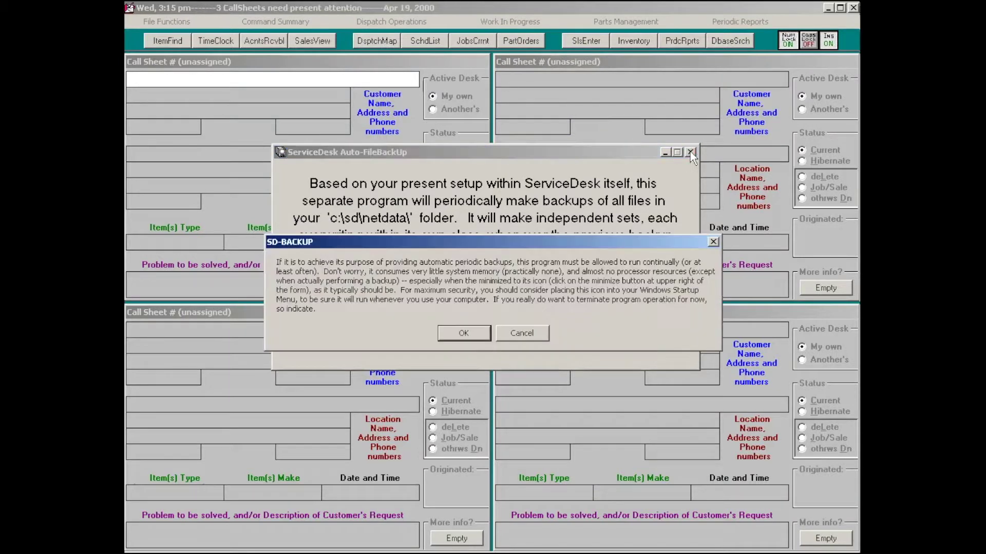
pyautogui.click(464, 334)
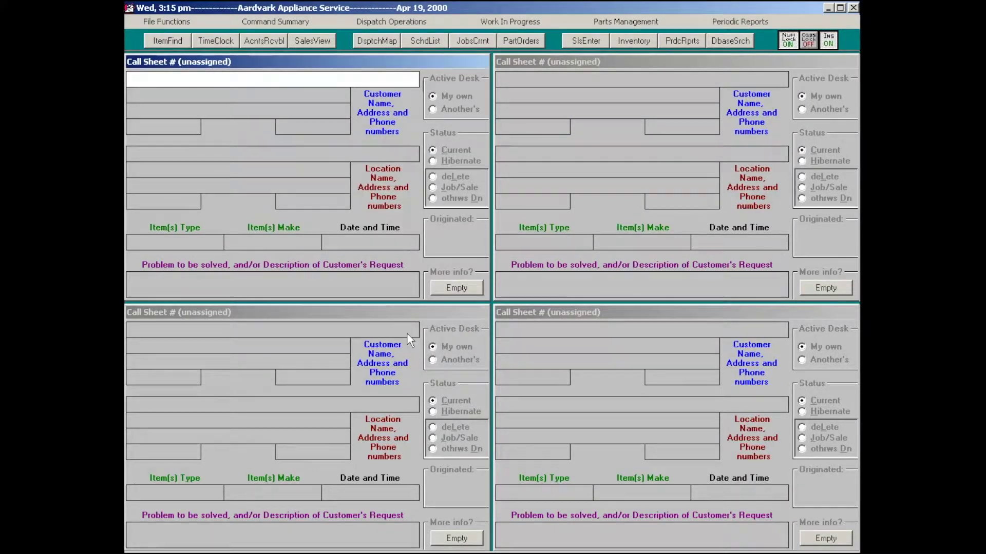
# Browse the Rossware programs list without launching anything and return to the ServiceDesk call sheets.
pyautogui.moveTo(266, 551)
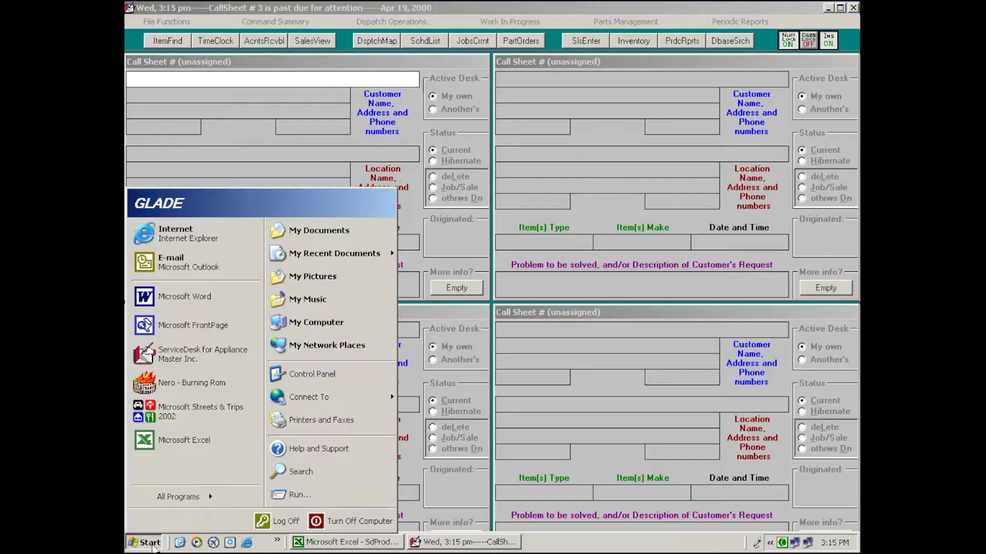
pyautogui.click(176, 497)
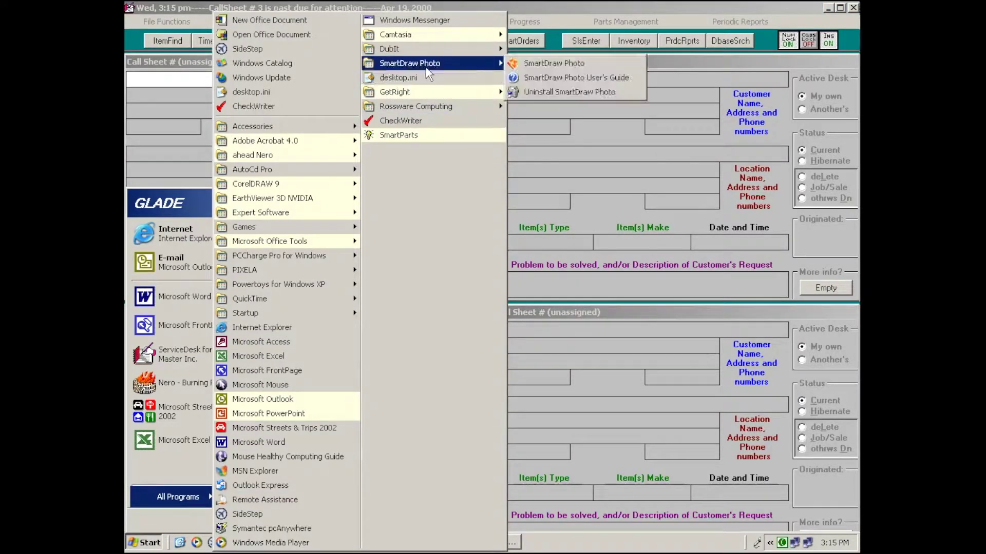
pyautogui.moveTo(429, 109)
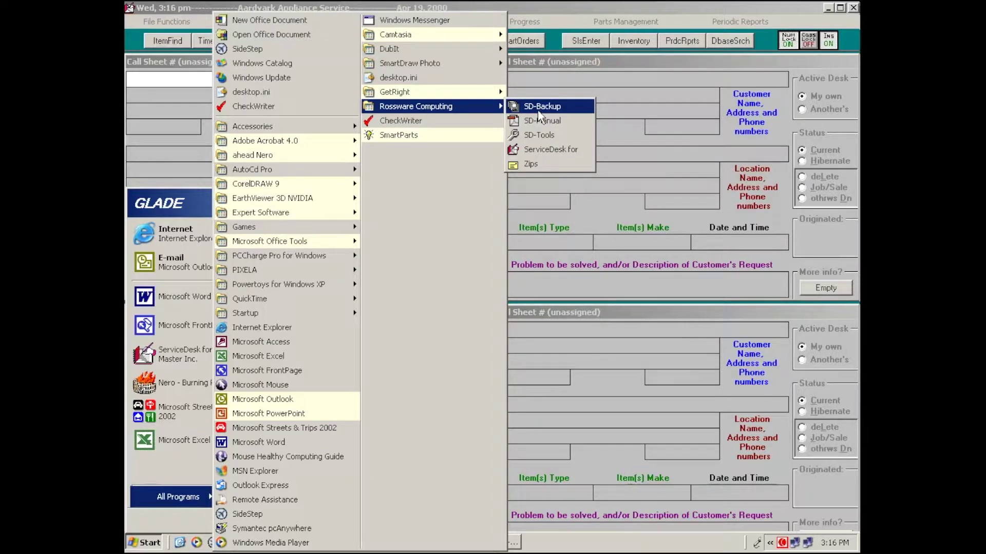
pyautogui.press('Escape')
pyautogui.press('Escape')
pyautogui.press('Escape')
pyautogui.press('Escape')
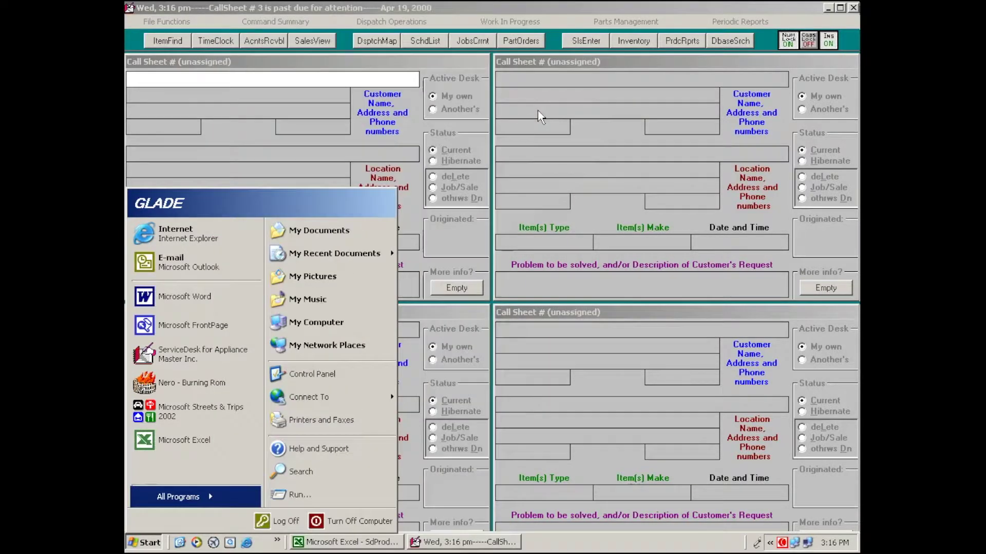
pyautogui.click(343, 58)
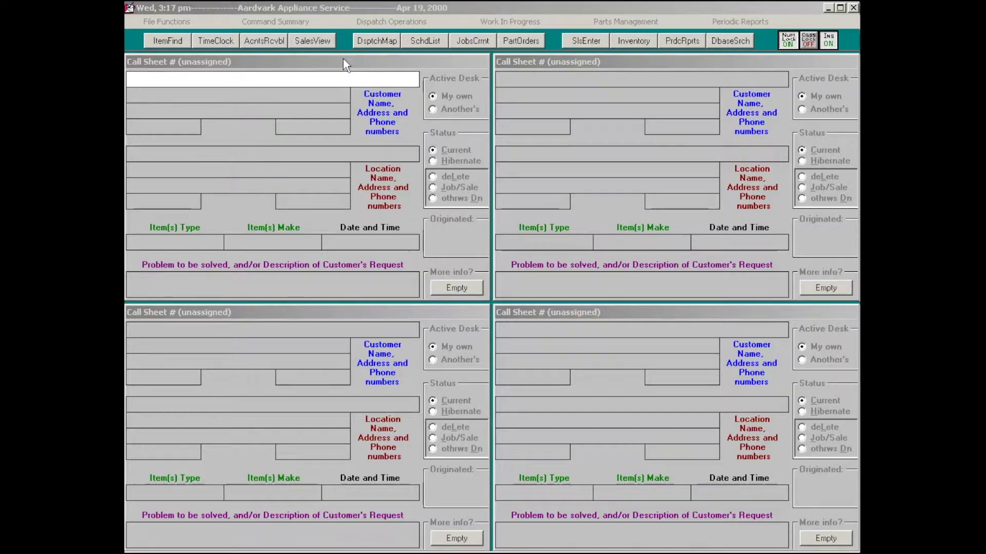
pyautogui.click(354, 12)
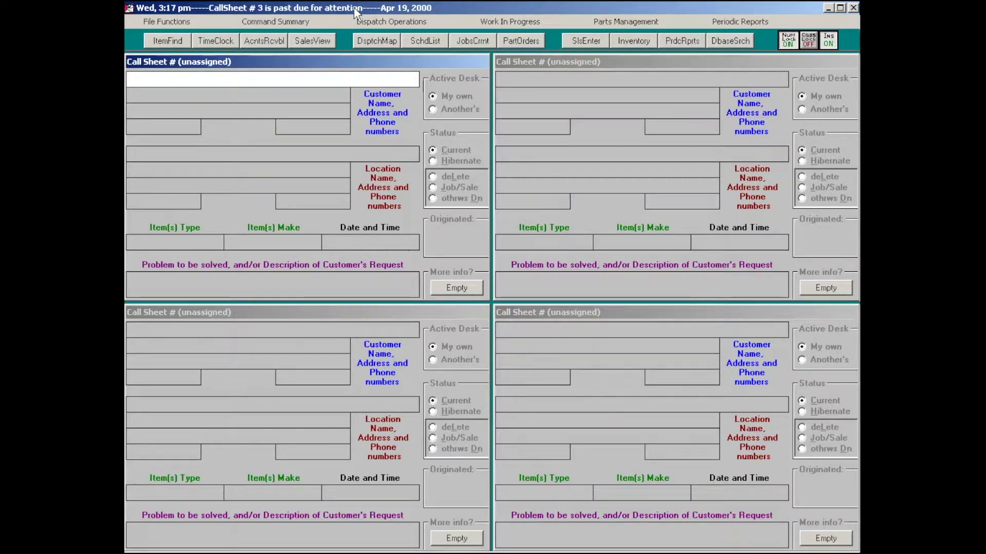
# View the backup files from drive c:, folder sd\backups\daily, via File Functions > View Backups.
pyautogui.click(174, 22)
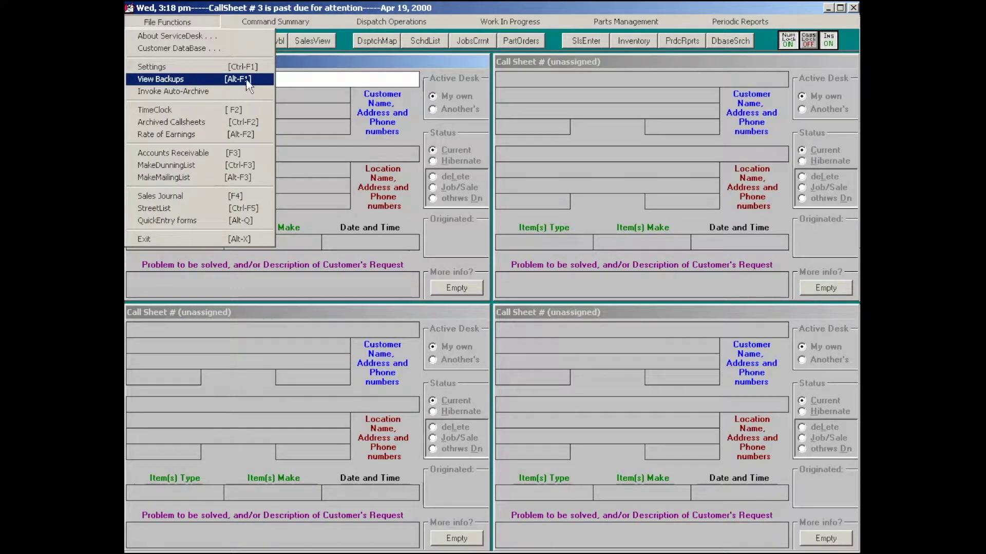
pyautogui.click(239, 80)
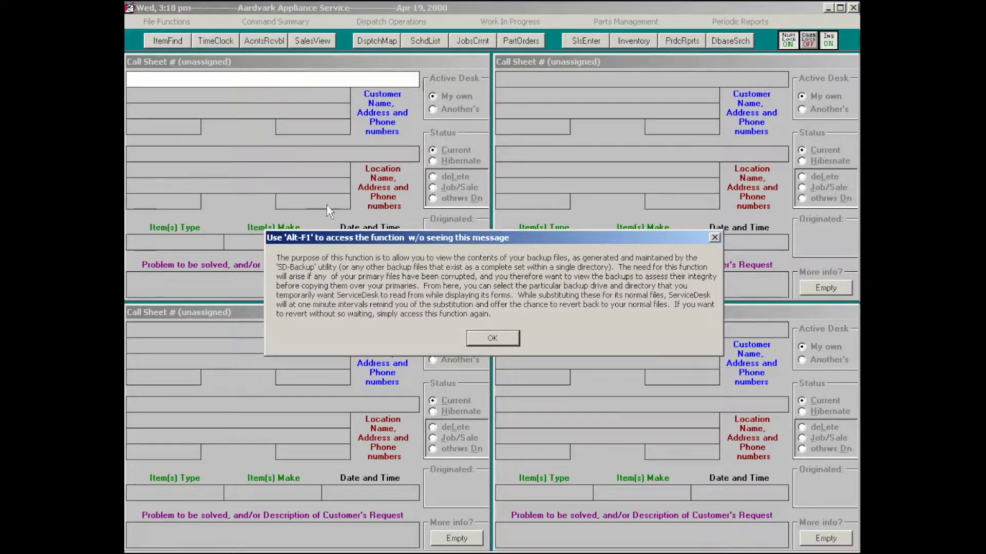
pyautogui.click(493, 339)
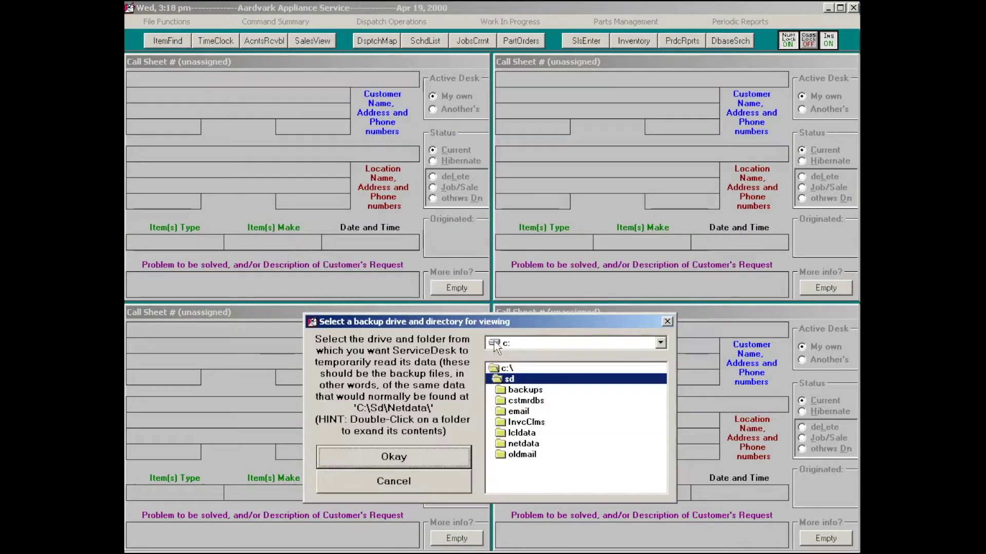
pyautogui.click(654, 345)
pyautogui.click(627, 359)
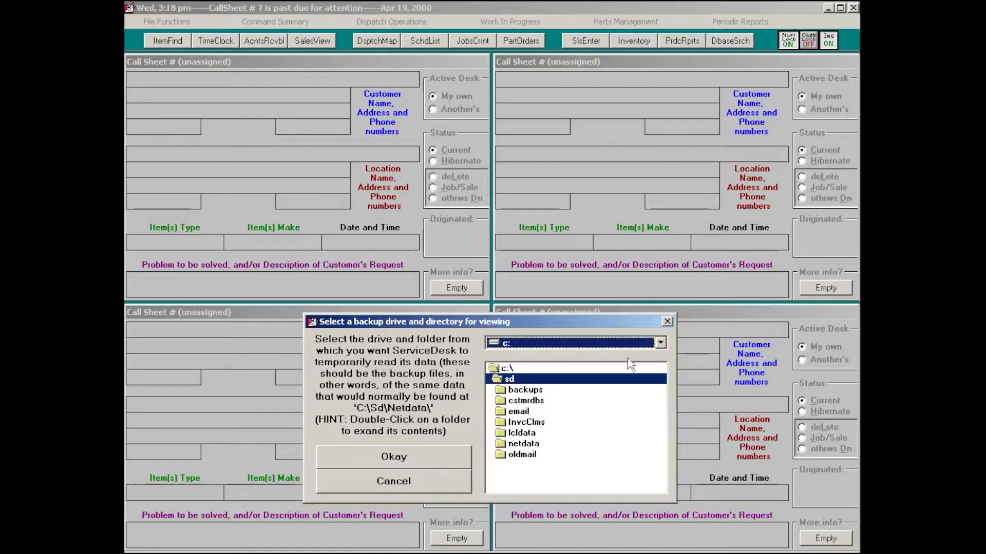
pyautogui.doubleClick(502, 391)
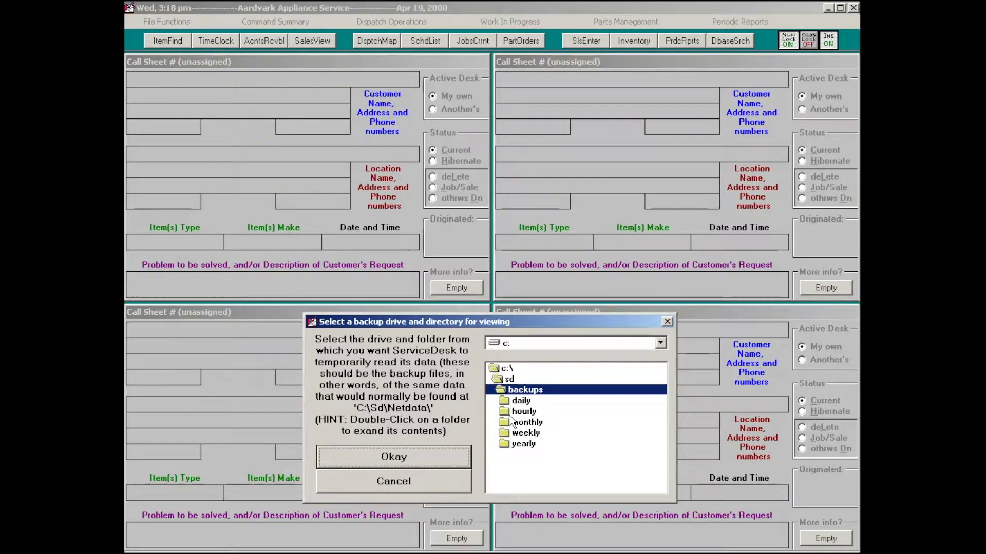
pyautogui.doubleClick(514, 400)
pyautogui.click(439, 461)
pyautogui.press('capslock')
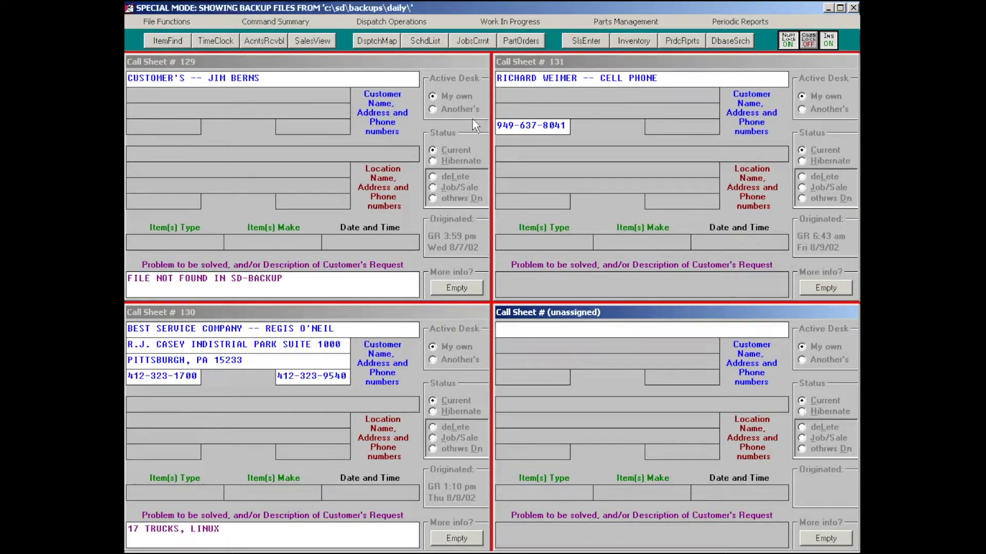
# Revert from the daily backup files to the normal live data files.
pyautogui.press('Escape')
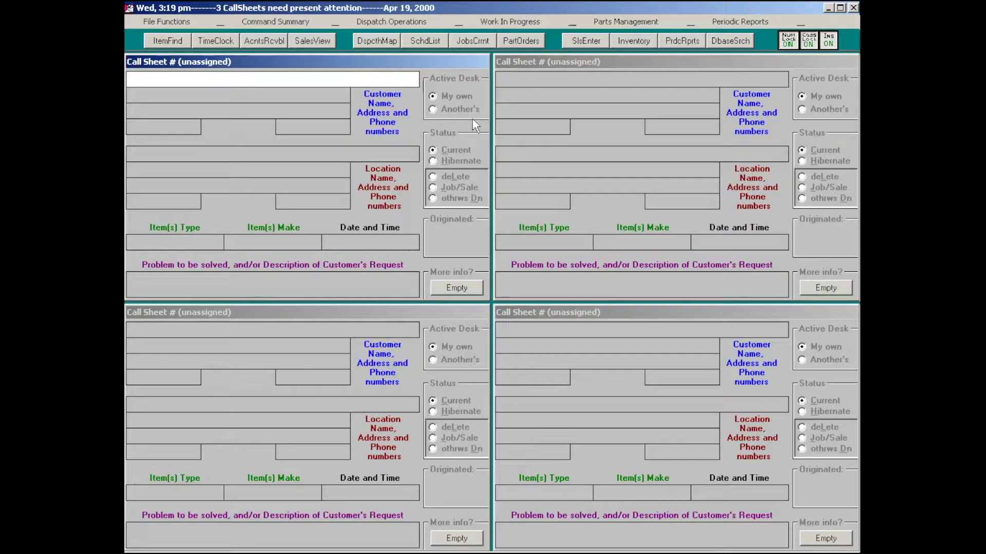
pyautogui.press('capslock')
pyautogui.moveTo(248, 529)
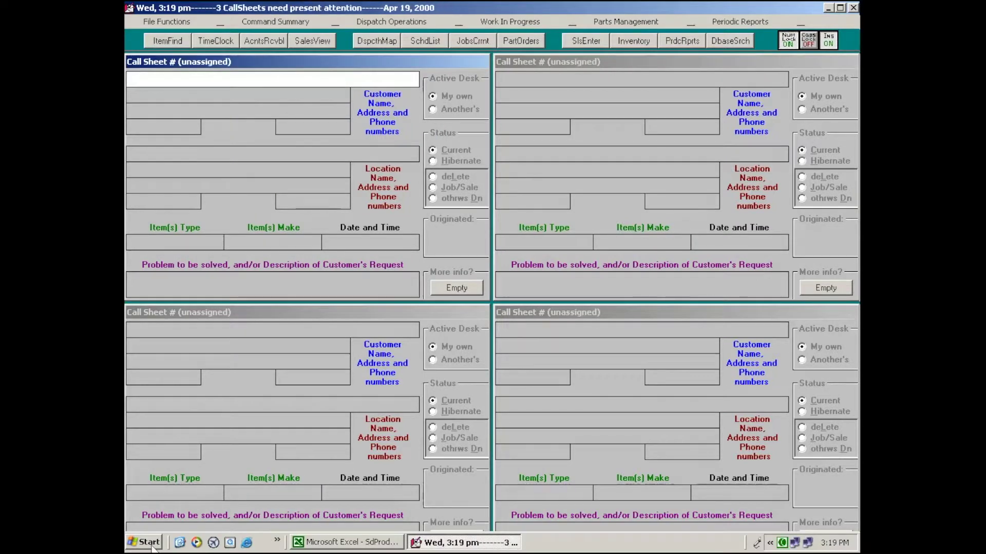
# Launch SD-Tools from the Rossware Computing programs list.
pyautogui.click(149, 542)
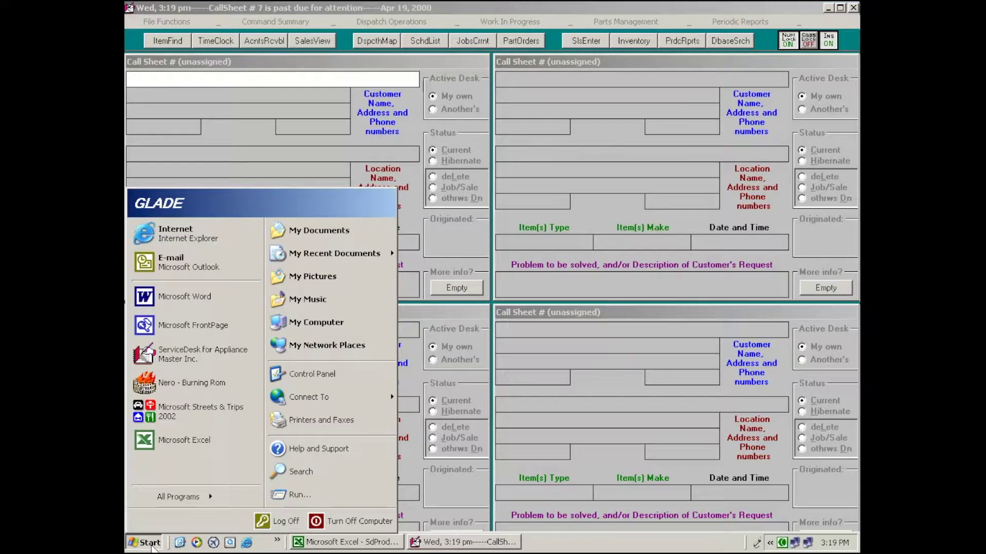
pyautogui.click(211, 500)
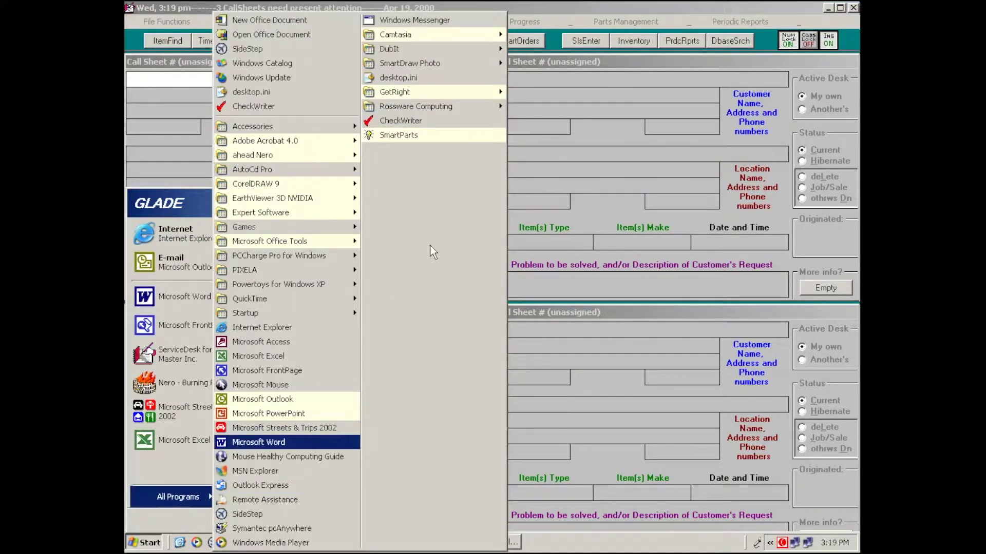
pyautogui.moveTo(445, 109)
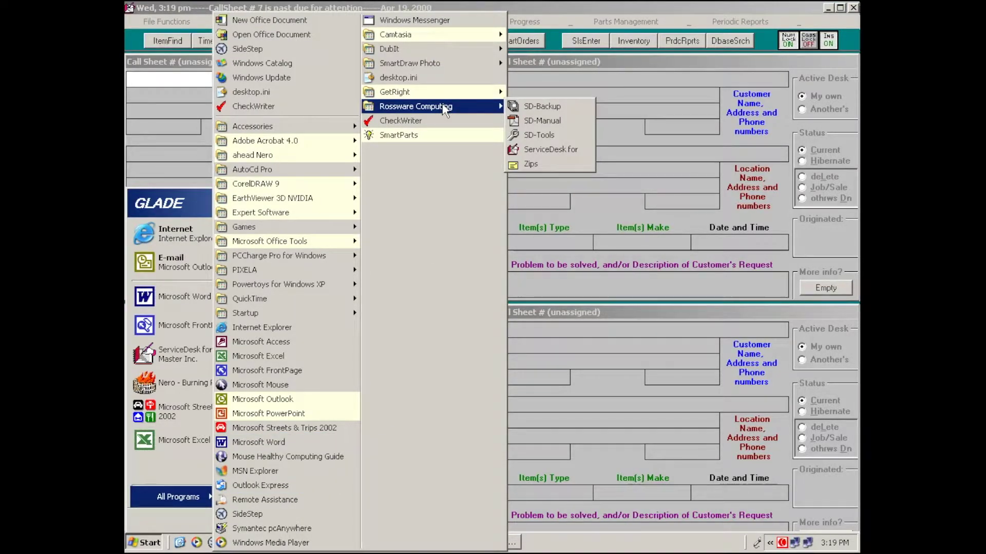
pyautogui.click(537, 136)
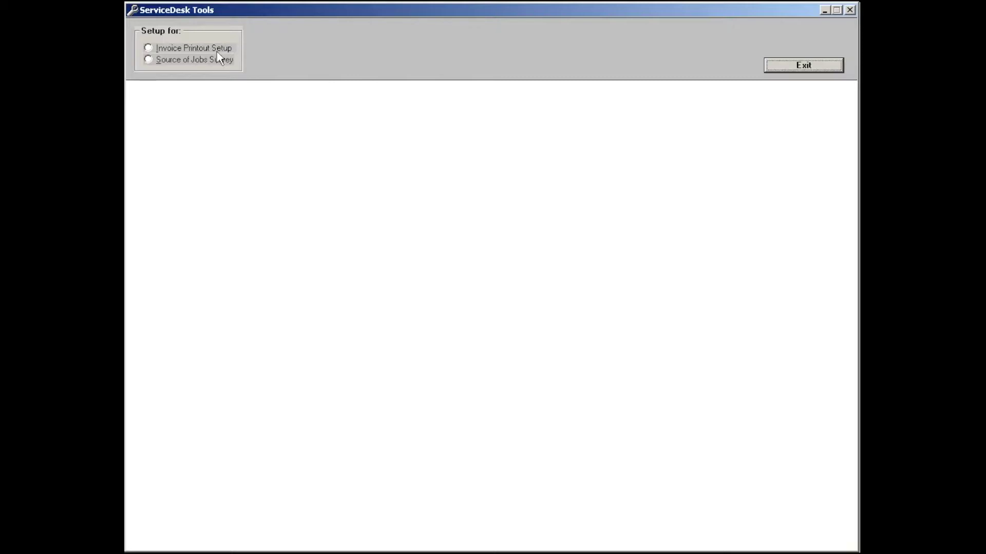
# Start the invoice printout setup with an 8.5 × 11 inch invoice size.
pyautogui.click(217, 51)
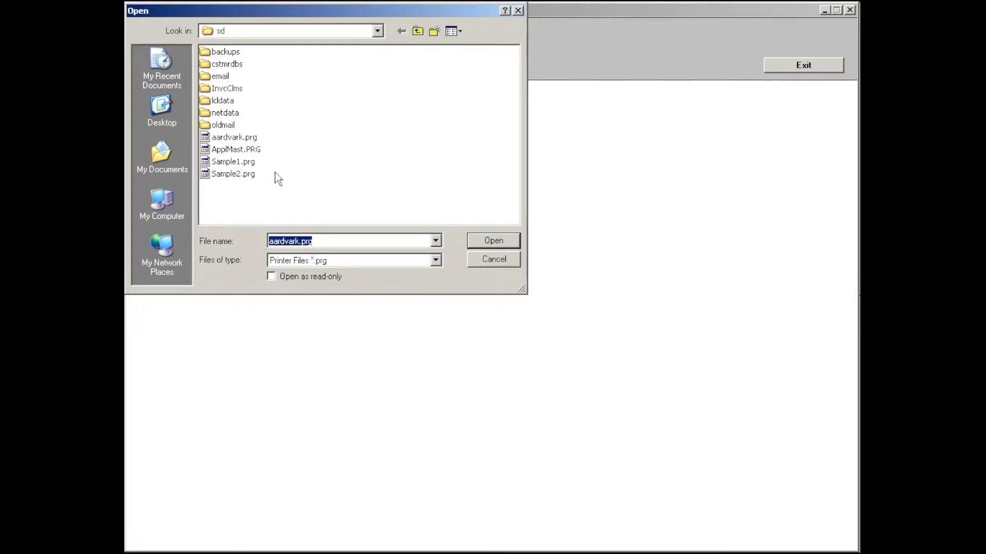
pyautogui.press('Return')
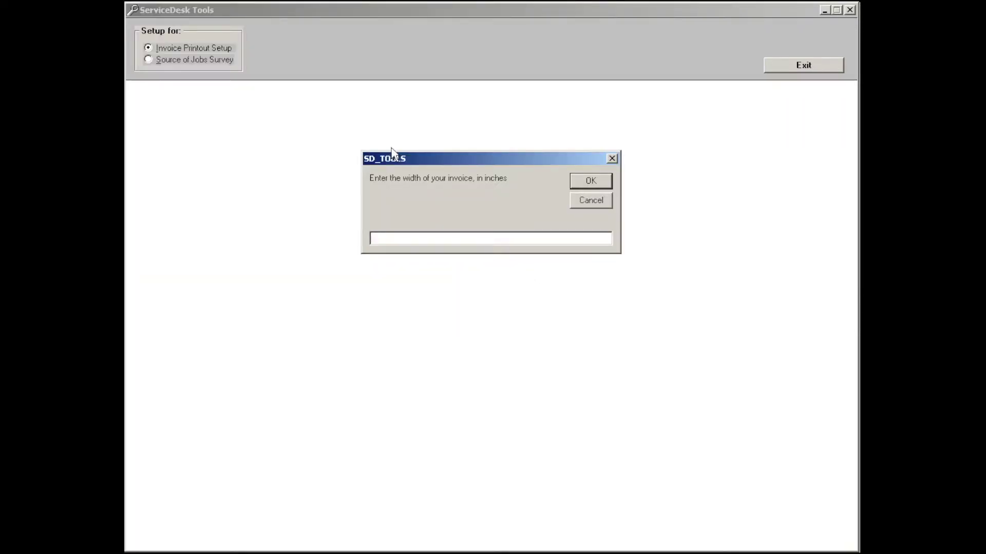
pyautogui.write('8.5')
pyautogui.press('Return')
pyautogui.write('11')
pyautogui.press('Return')
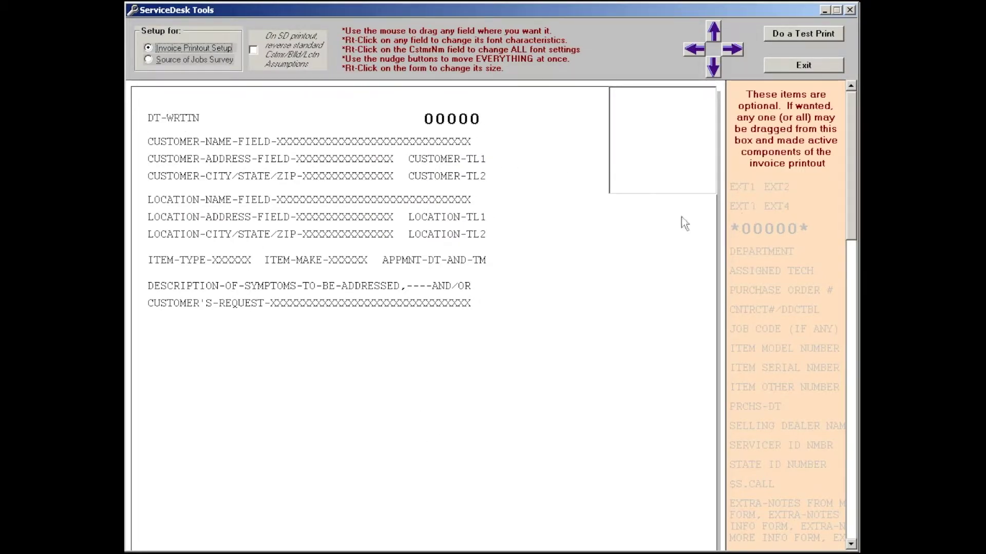
pyautogui.moveTo(852, 235)
pyautogui.mouseDown()
pyautogui.moveTo(849, 536)
pyautogui.moveTo(856, 237)
pyautogui.mouseUp()
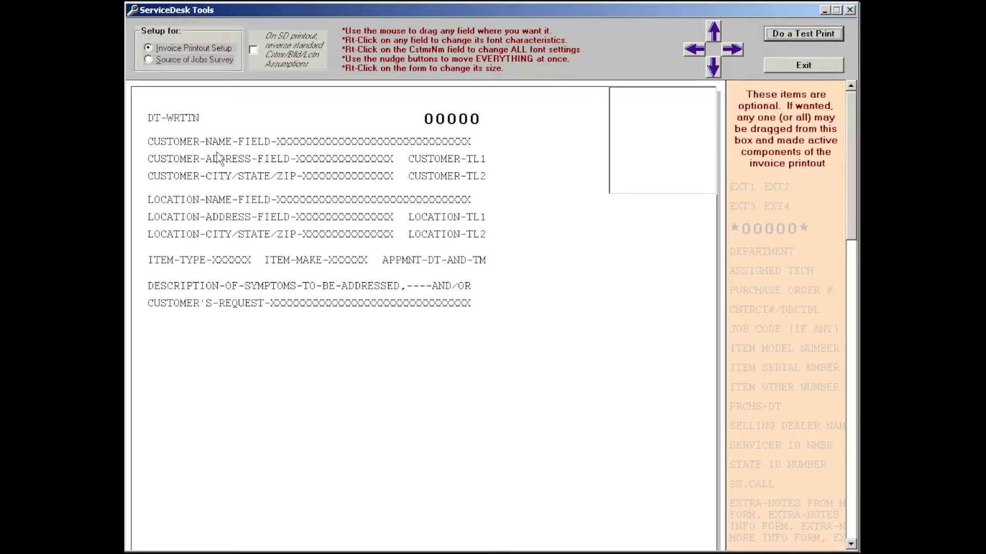
# Move the 00000 number and graphic box to the top right, and lower the request and symptom lines.
pyautogui.click(132, 391)
pyautogui.moveTo(438, 124); pyautogui.dragTo(539, 116)
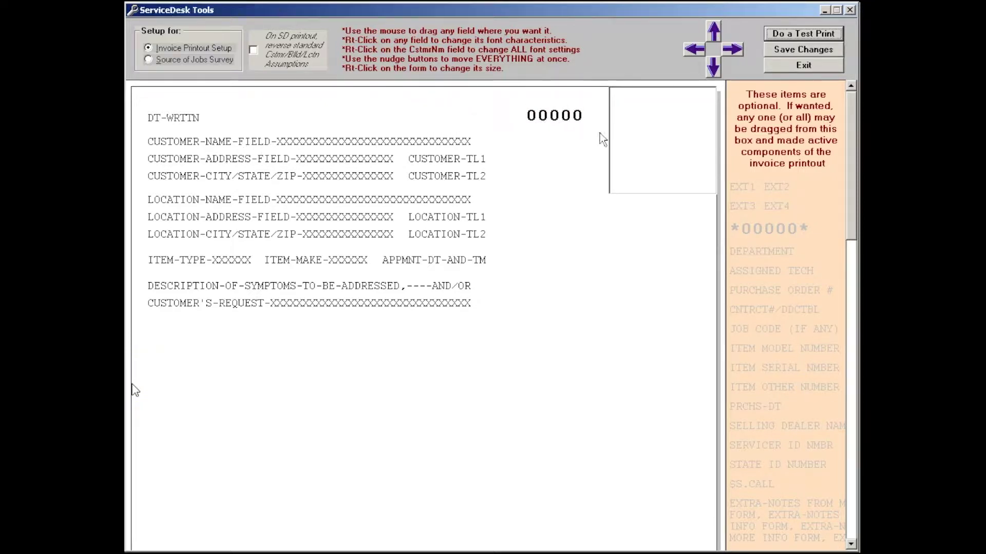
pyautogui.moveTo(620, 157); pyautogui.dragTo(600, 188)
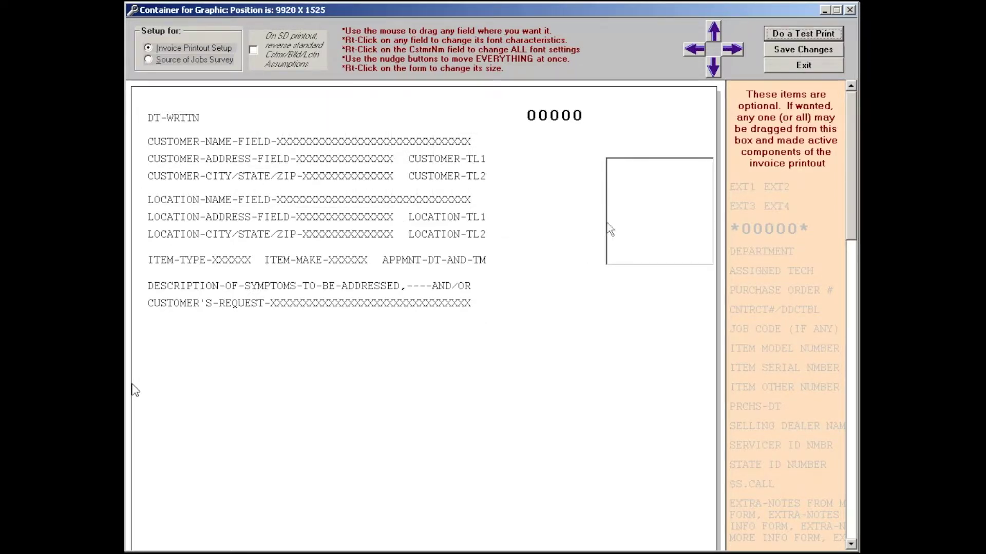
pyautogui.moveTo(609, 231); pyautogui.dragTo(720, 172)
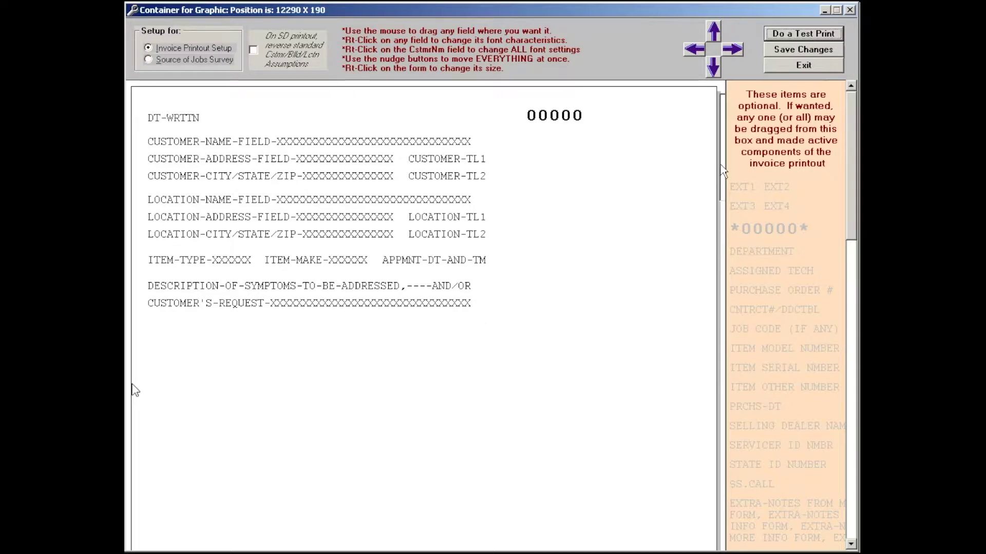
pyautogui.moveTo(552, 124); pyautogui.dragTo(647, 133)
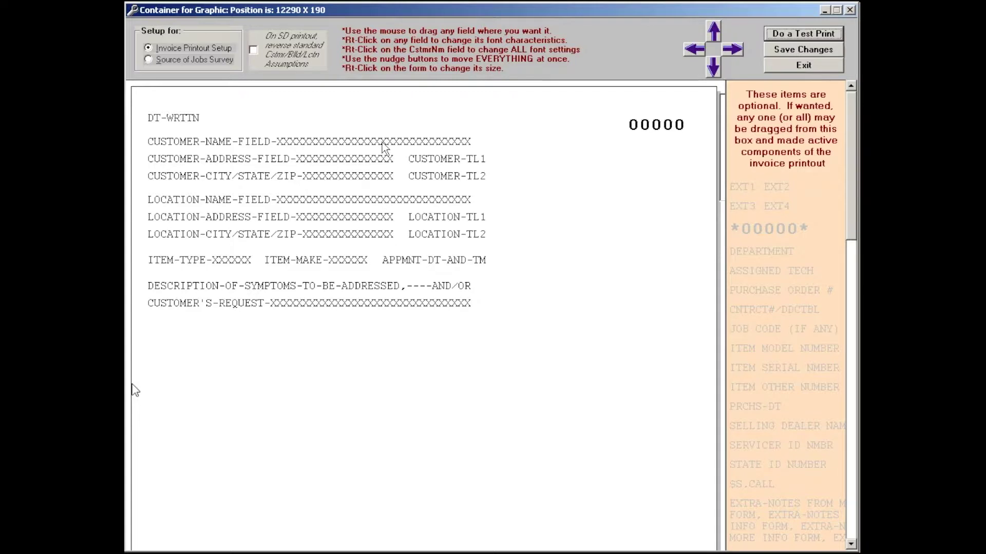
pyautogui.moveTo(349, 304); pyautogui.dragTo(365, 363)
pyautogui.moveTo(343, 299); pyautogui.dragTo(358, 344)
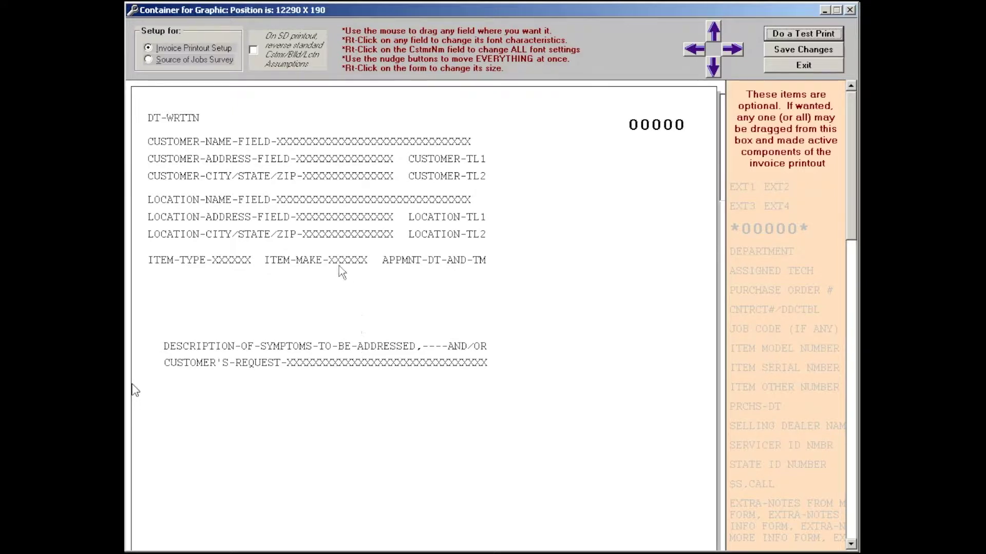
# Stack DT-WRTTN, ITEM-TYPE, ITEM-MAKE and APPMNT-DT-AND-TM aligned at the form's upper right.
pyautogui.click(185, 262)
pyautogui.moveTo(184, 262); pyautogui.dragTo(616, 164)
pyautogui.moveTo(299, 274); pyautogui.dragTo(621, 186)
pyautogui.moveTo(482, 260); pyautogui.dragTo(663, 209)
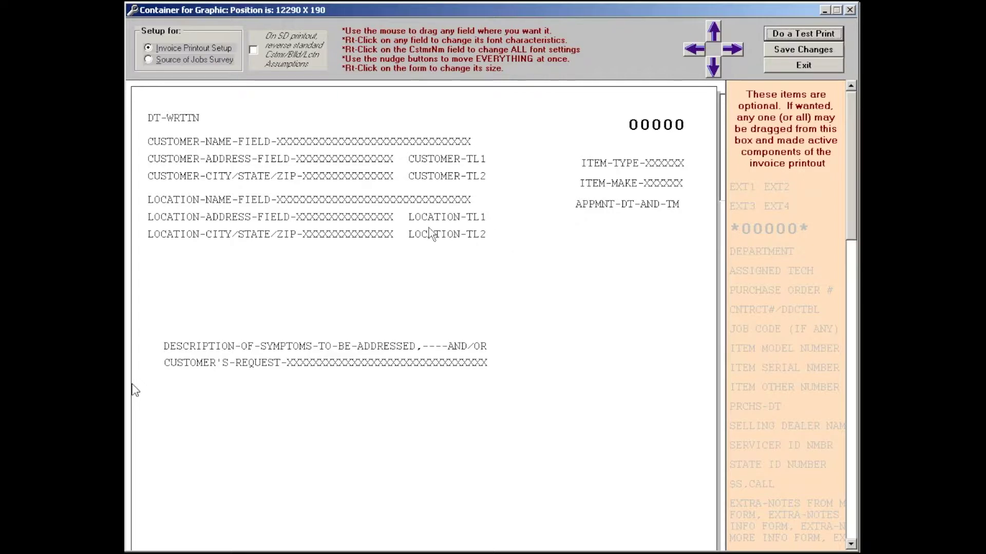
pyautogui.moveTo(170, 118); pyautogui.dragTo(607, 145)
pyautogui.moveTo(595, 203); pyautogui.dragTo(604, 209)
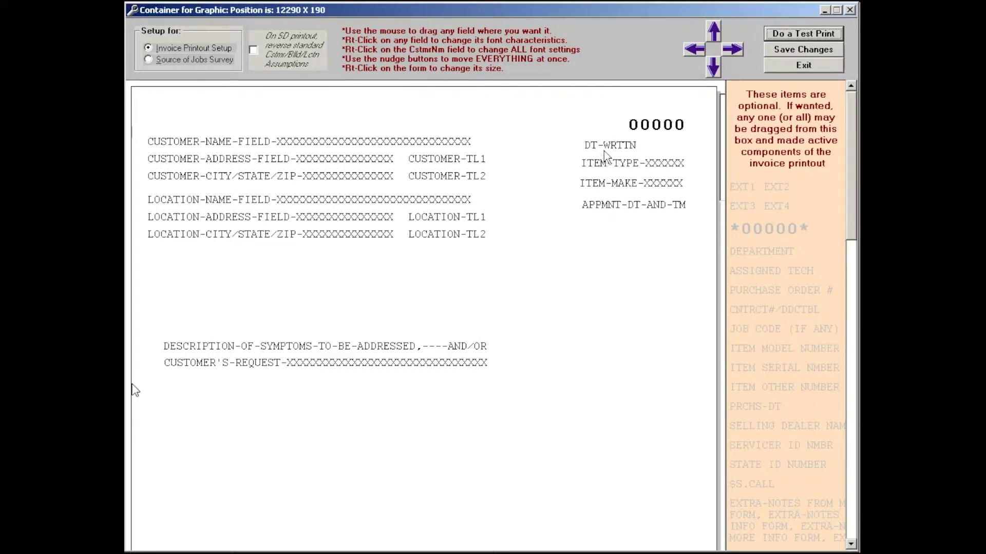
pyautogui.moveTo(607, 153); pyautogui.dragTo(638, 125)
pyautogui.moveTo(396, 346); pyautogui.dragTo(370, 368)
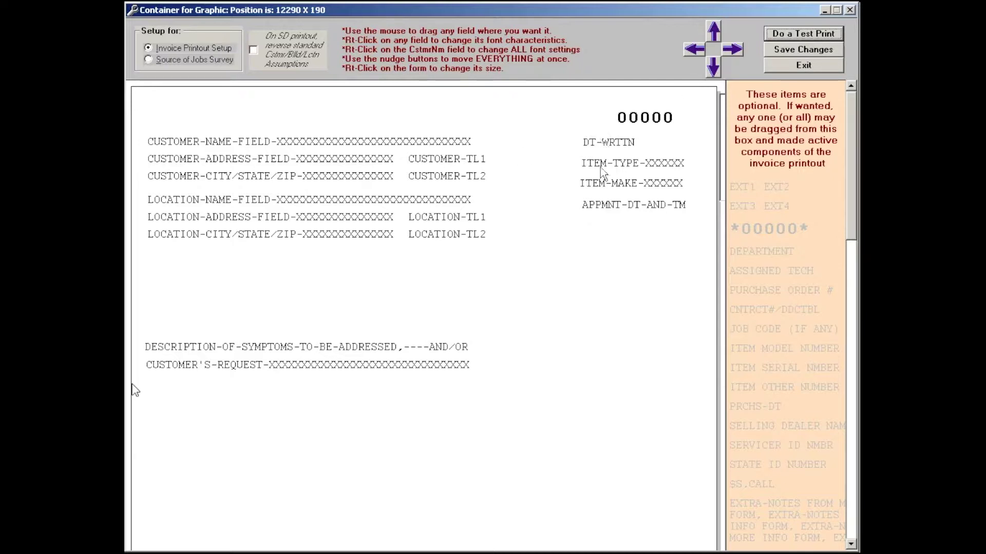
pyautogui.moveTo(607, 207); pyautogui.dragTo(601, 207)
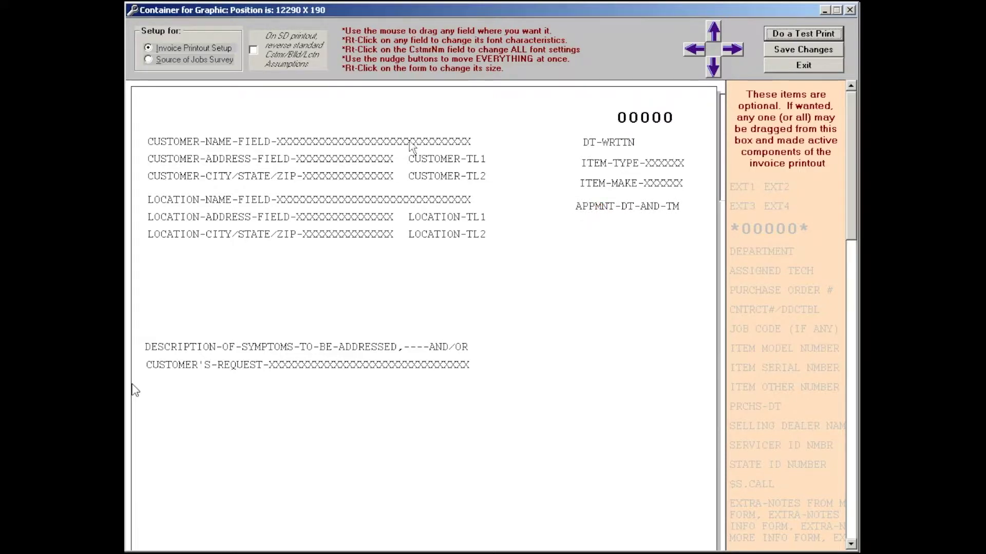
# Apply the Crescent font to the customer-name field and all other fields.
pyautogui.rightClick(392, 144)
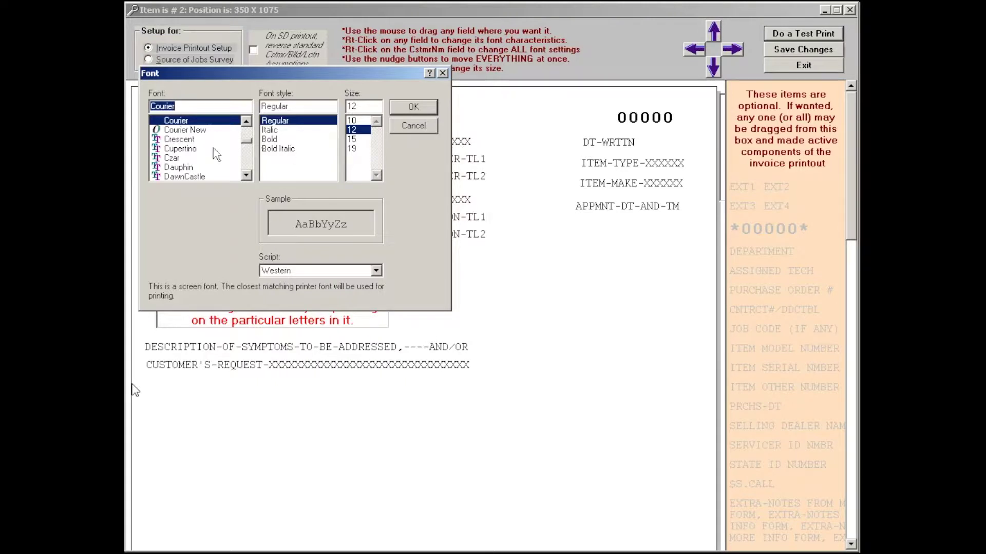
pyautogui.click(425, 127)
pyautogui.rightClick(377, 143)
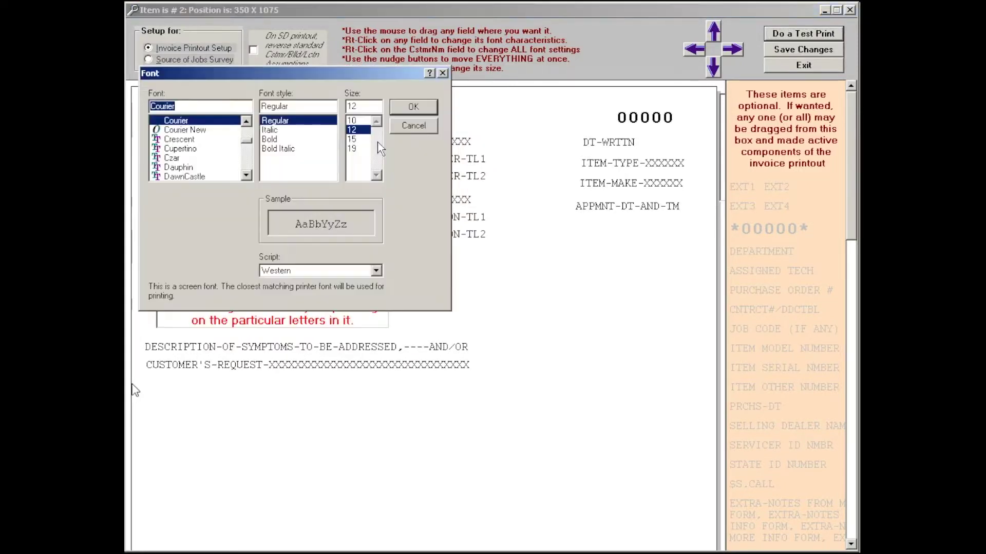
pyautogui.click(224, 138)
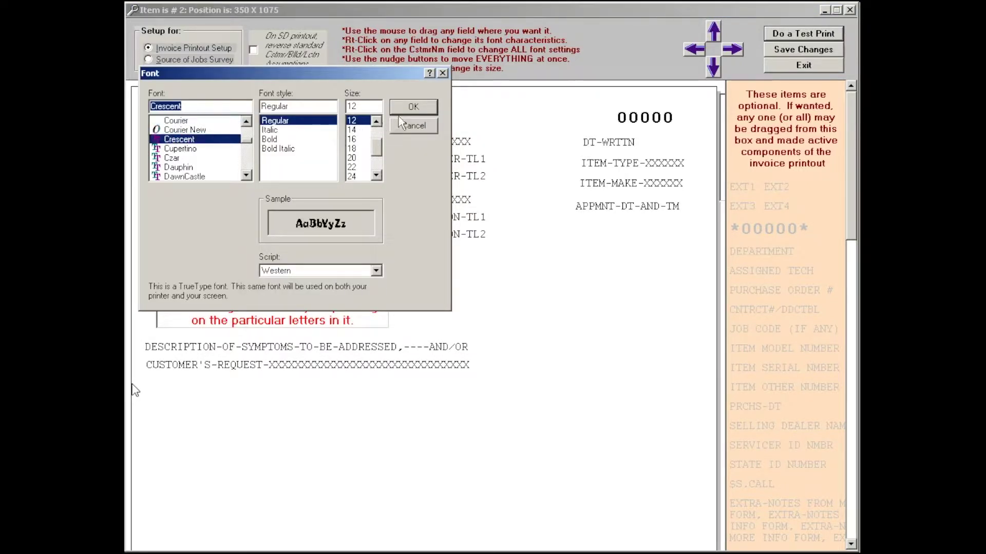
pyautogui.click(413, 109)
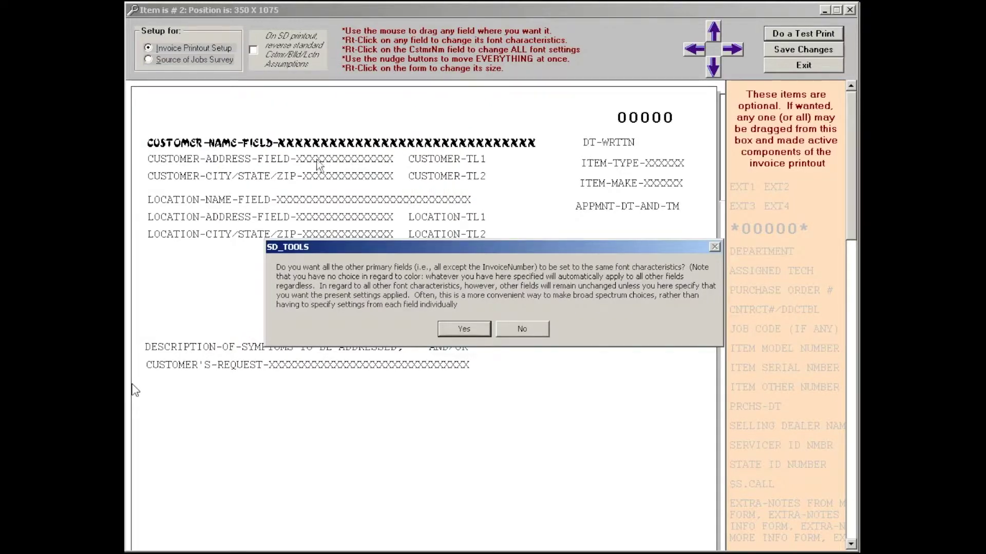
pyautogui.click(464, 329)
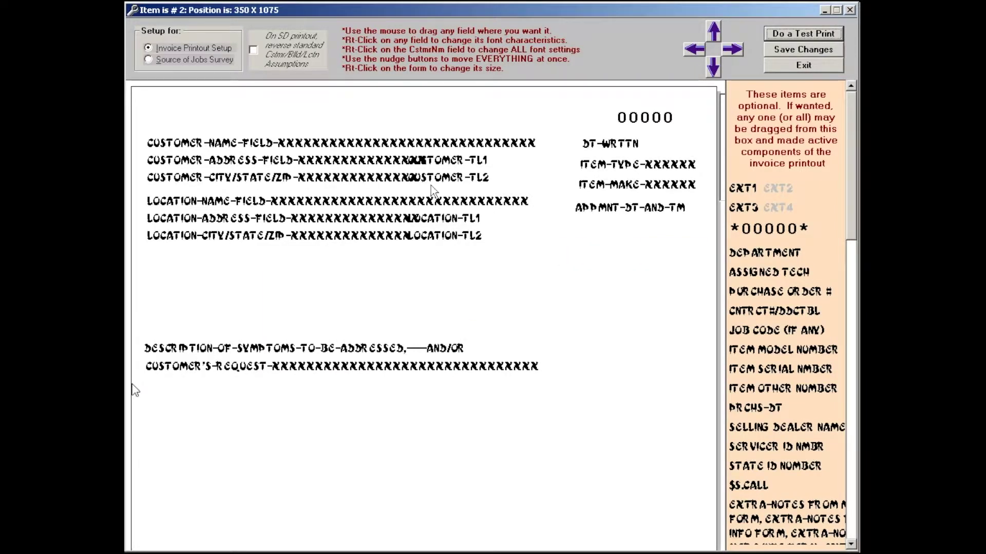
# Switch the customer-name field and all primary fields to the DawnCastle font.
pyautogui.rightClick(414, 141)
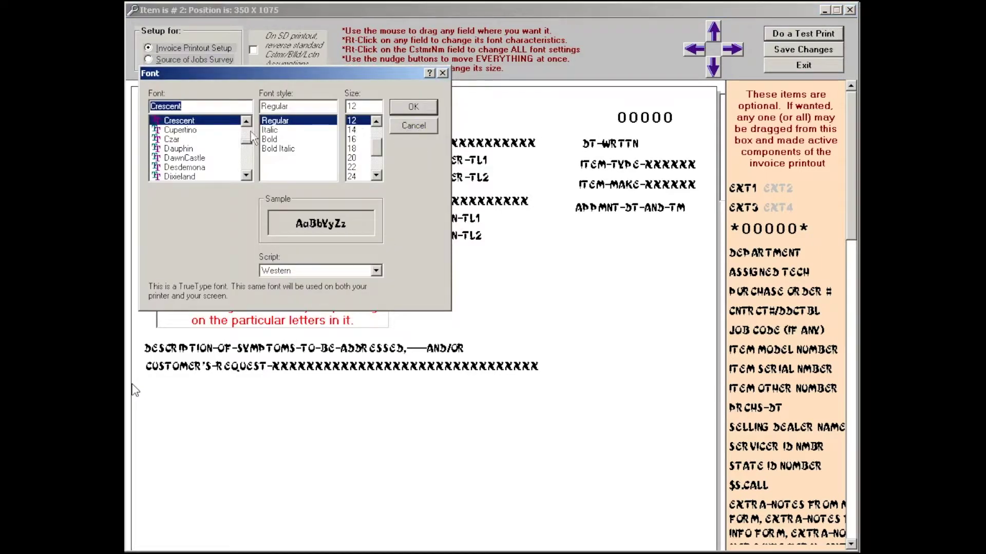
pyautogui.click(185, 149)
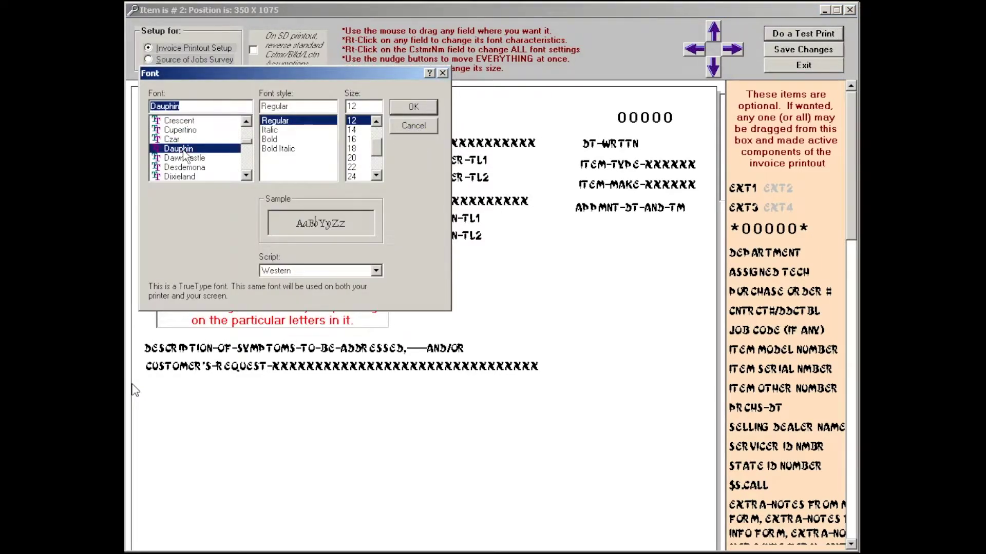
pyautogui.click(181, 160)
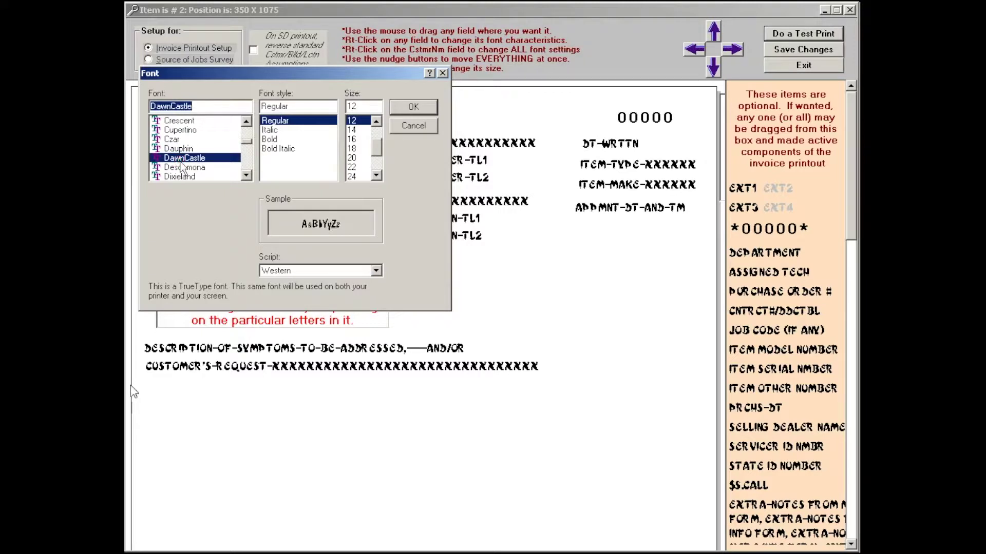
pyautogui.click(416, 107)
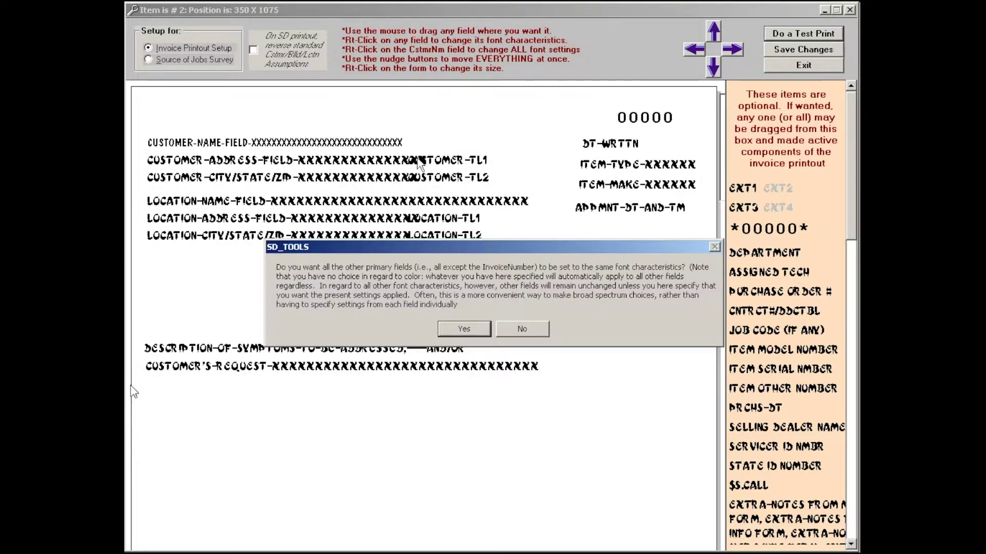
pyautogui.click(469, 327)
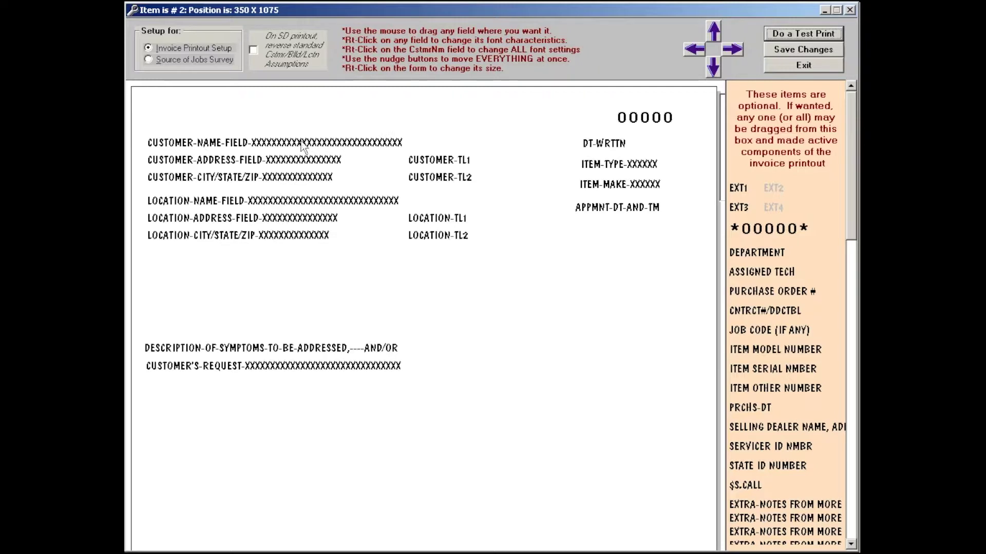
# Give the 00000 invoice number the Keypunch font at size 20.
pyautogui.moveTo(632, 123); pyautogui.dragTo(610, 119)
pyautogui.rightClick(612, 122)
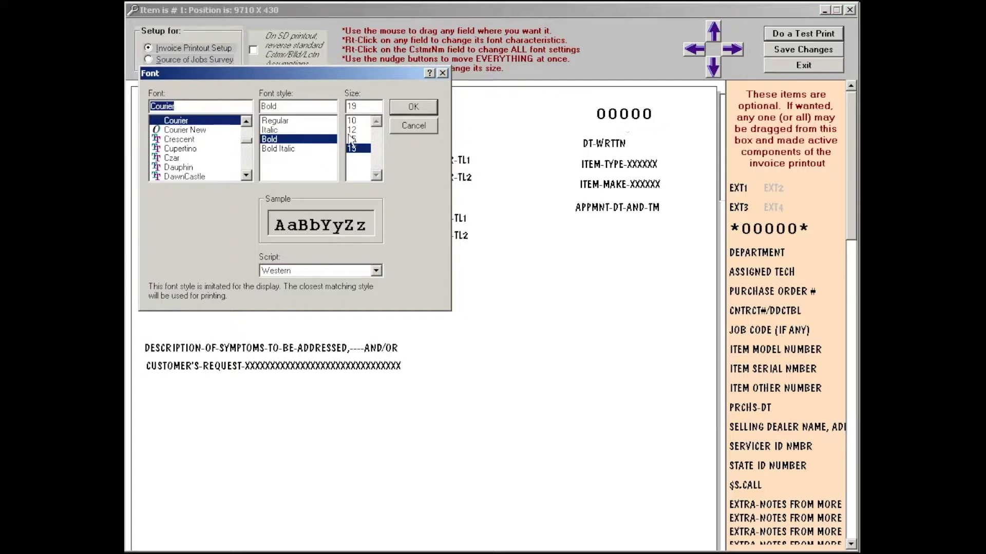
pyautogui.moveTo(244, 144)
pyautogui.mouseDown()
pyautogui.moveTo(246, 164)
pyautogui.moveTo(243, 152)
pyautogui.mouseUp()
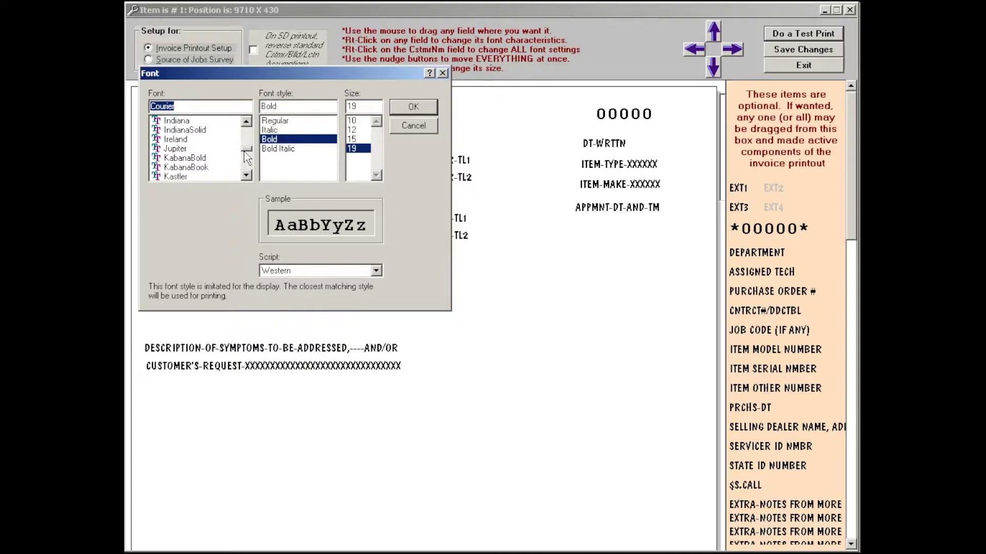
pyautogui.write('ke')
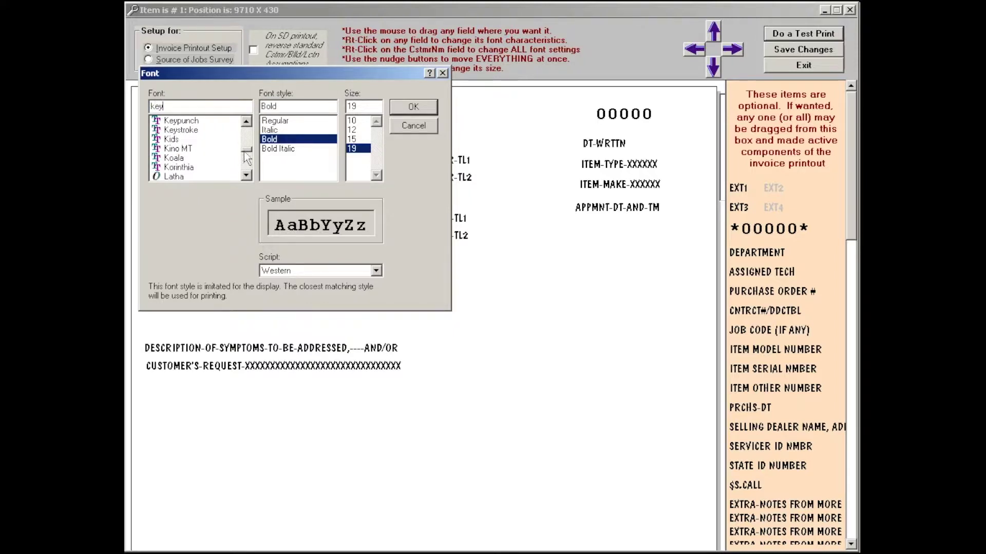
pyautogui.write('y')
pyautogui.click(180, 120)
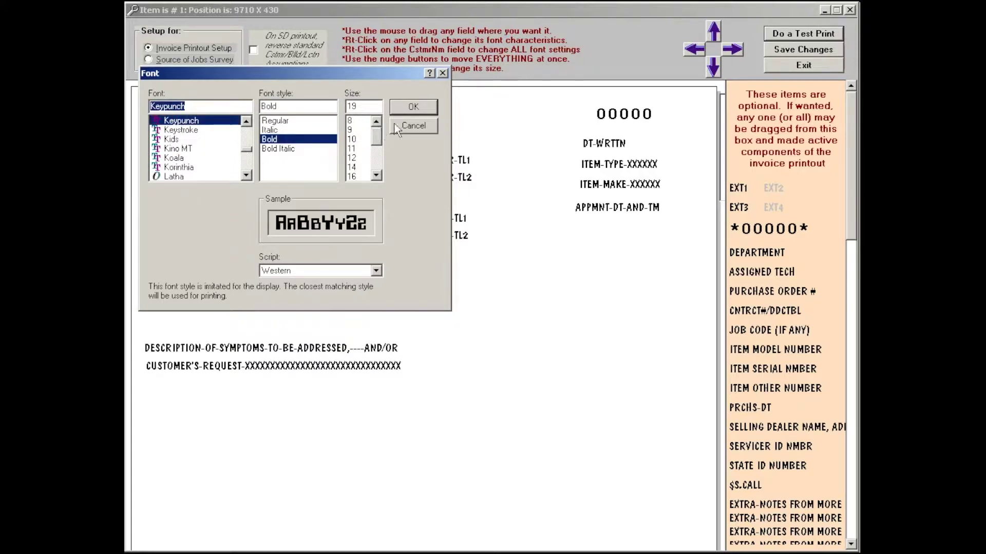
pyautogui.click(376, 176)
pyautogui.click(376, 175)
pyautogui.click(352, 176)
pyautogui.click(417, 108)
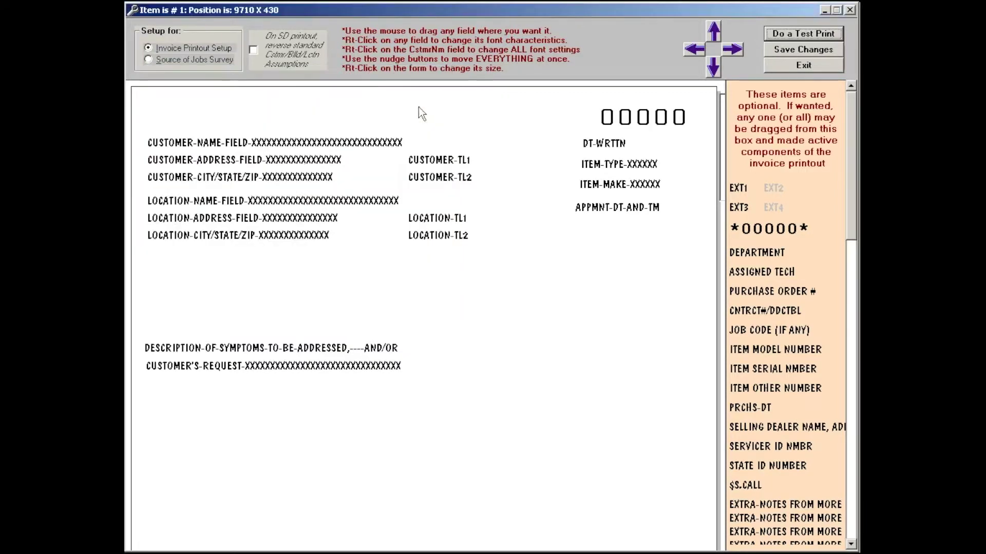
# Shift the 00000 number slightly left above the date-written field.
pyautogui.click(600, 117)
pyautogui.moveTo(601, 120); pyautogui.dragTo(590, 121)
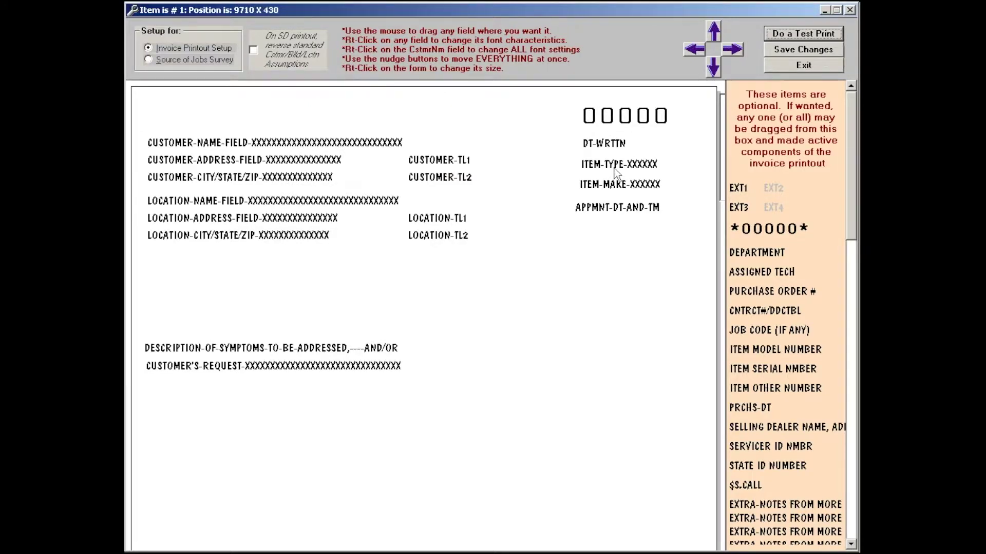
pyautogui.moveTo(624, 124); pyautogui.dragTo(620, 128)
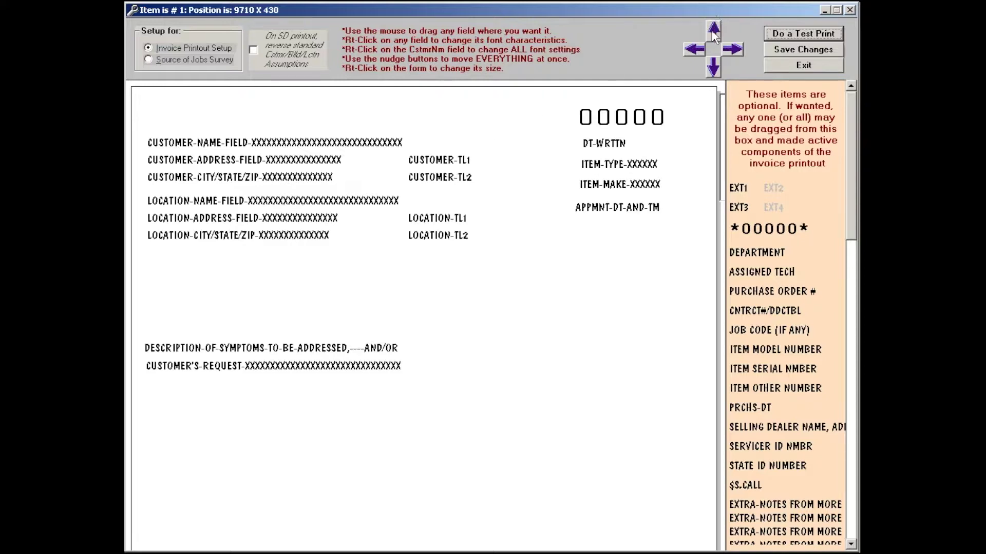
# Nudge the whole invoice layout down one step, then up two steps.
pyautogui.click(713, 68)
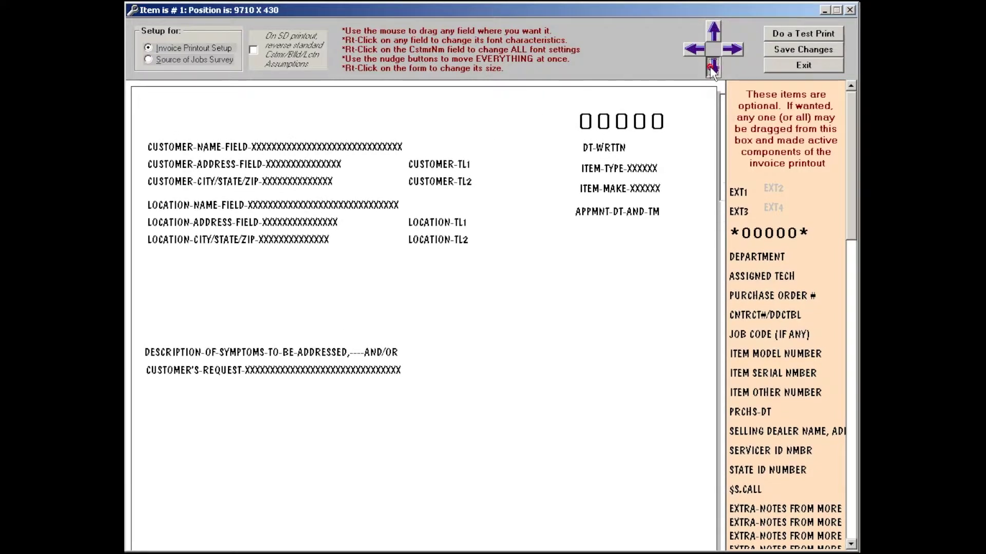
pyautogui.click(713, 32)
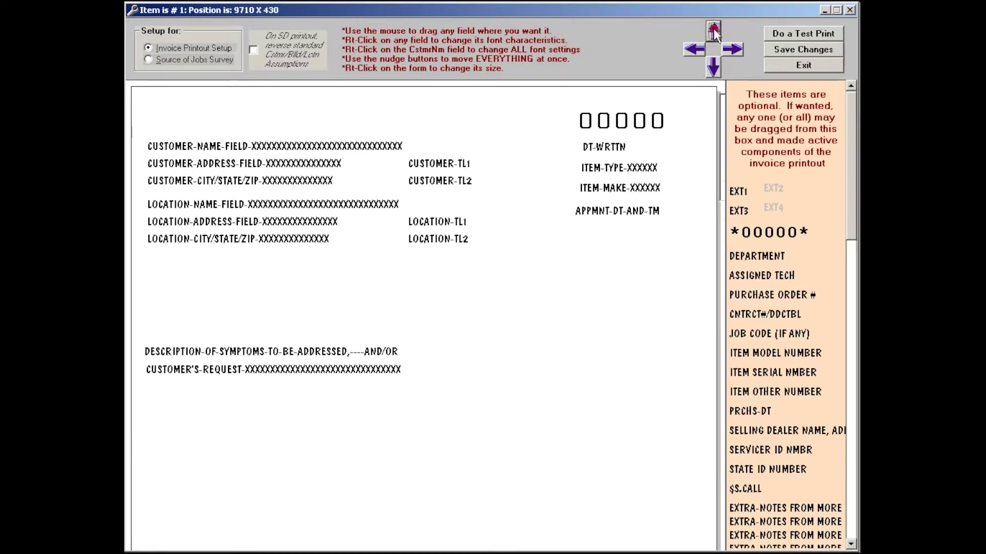
pyautogui.click(713, 32)
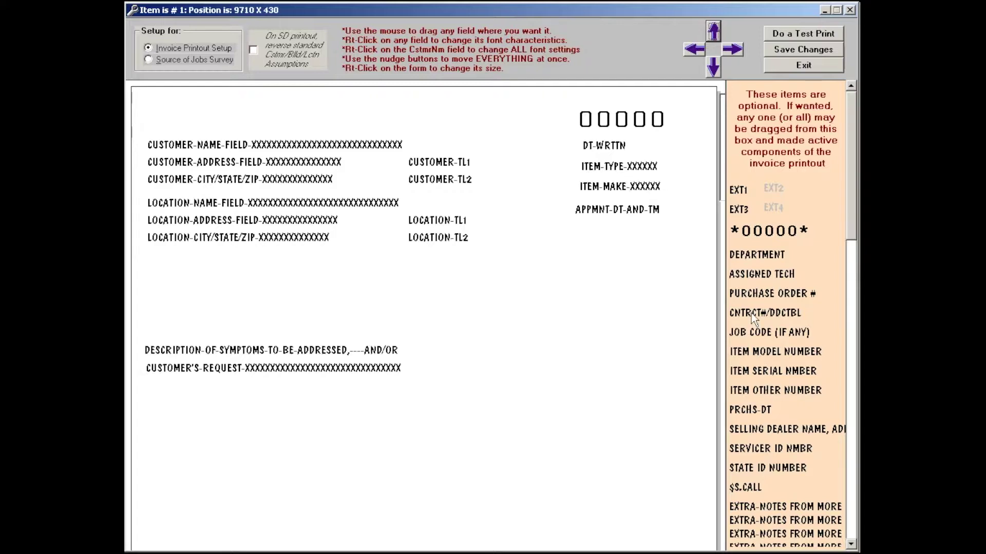
# Place CNTRCT#/DDCTBL, PURCHASE ORDER # and DEPARTMENT stacked on the invoice form.
pyautogui.moveTo(751, 314); pyautogui.dragTo(490, 289)
pyautogui.moveTo(809, 300); pyautogui.dragTo(545, 303)
pyautogui.moveTo(764, 263); pyautogui.dragTo(508, 336)
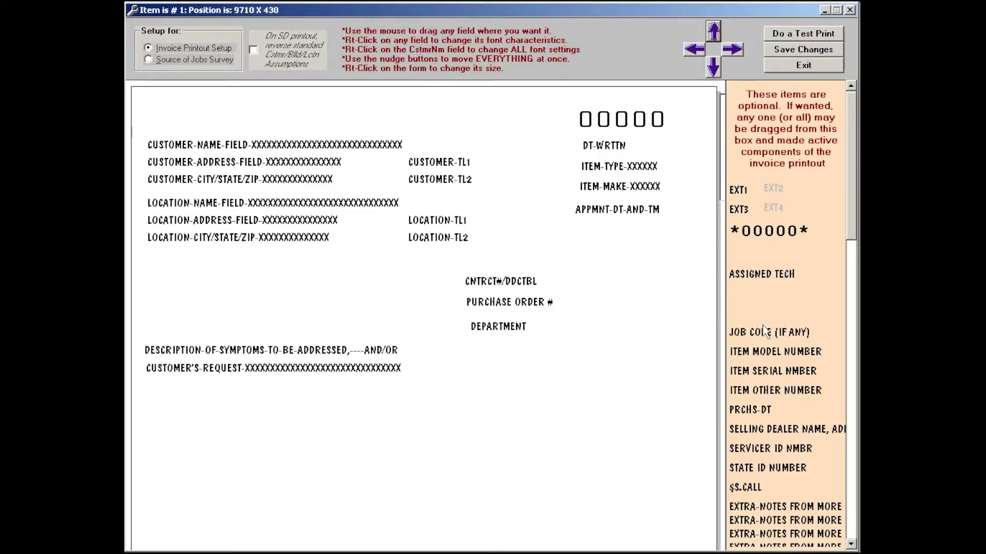
# Add the EXTRA-NOTES box at the lower left, sized 7.5 × 1 inches.
pyautogui.moveTo(780, 513); pyautogui.dragTo(205, 406)
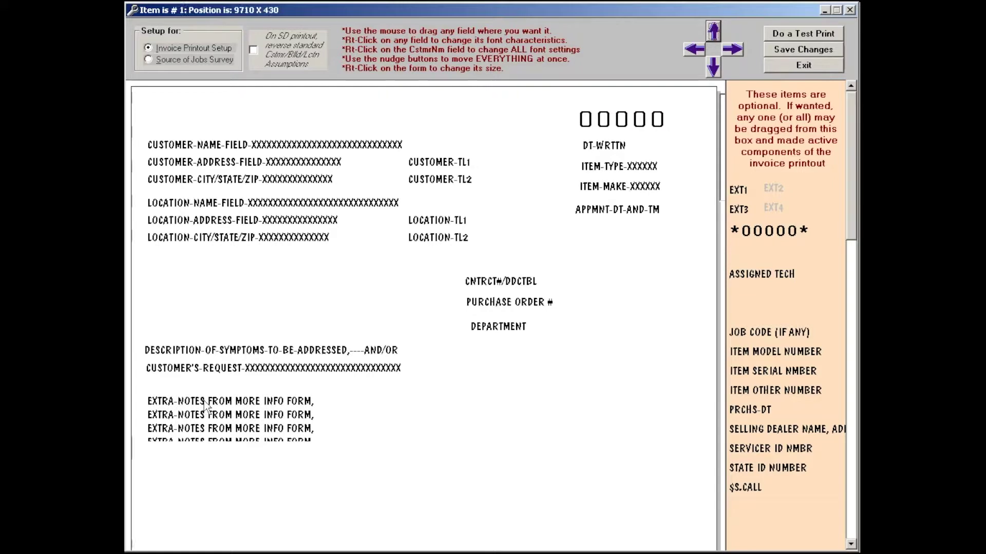
pyautogui.rightClick(237, 420)
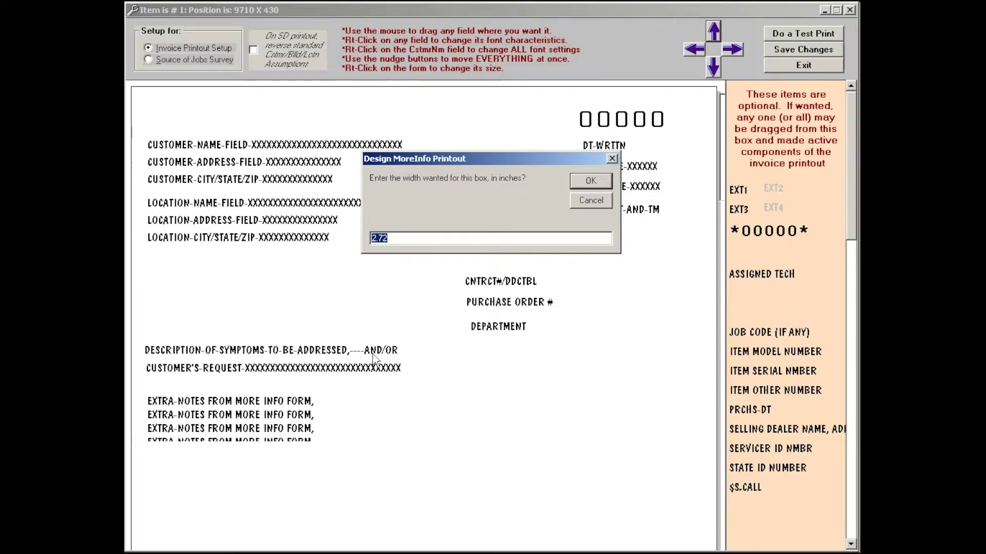
pyautogui.write('7.5')
pyautogui.press('Return')
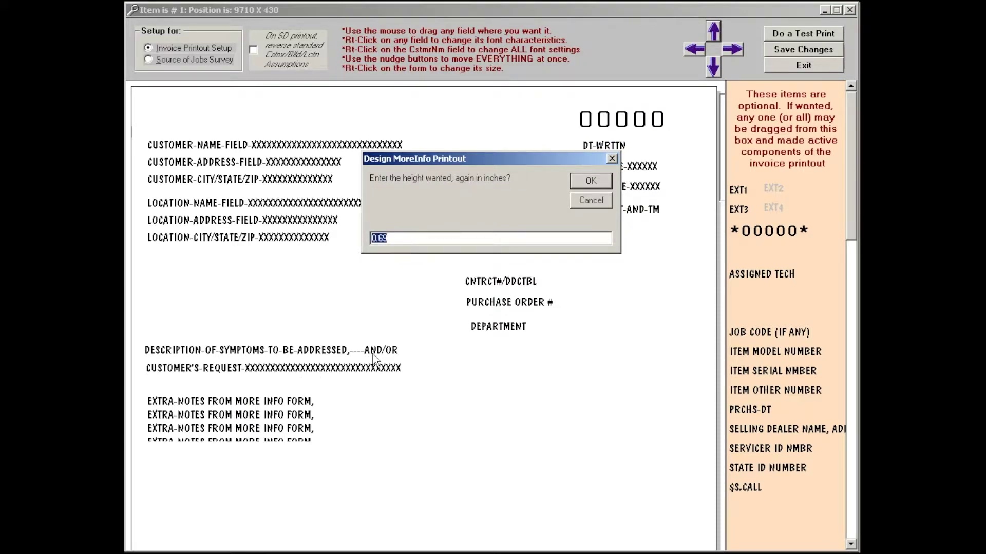
pyautogui.write('1')
pyautogui.press('Return')
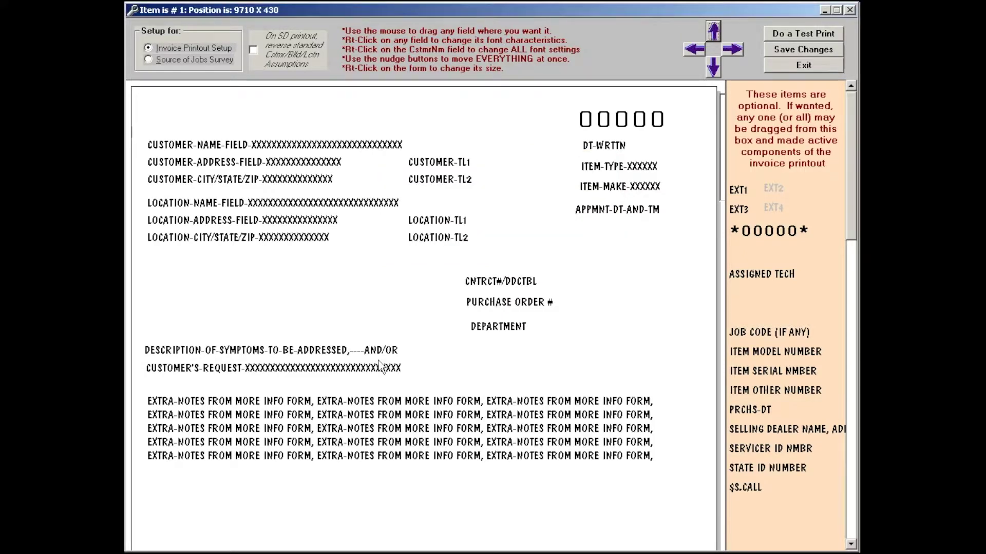
pyautogui.moveTo(404, 427); pyautogui.dragTo(404, 425)
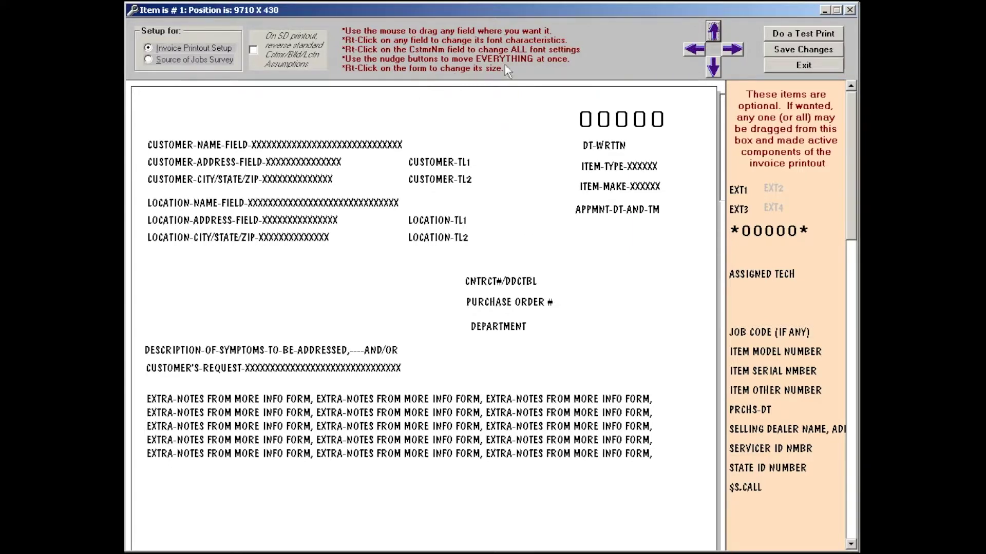
pyautogui.click(802, 52)
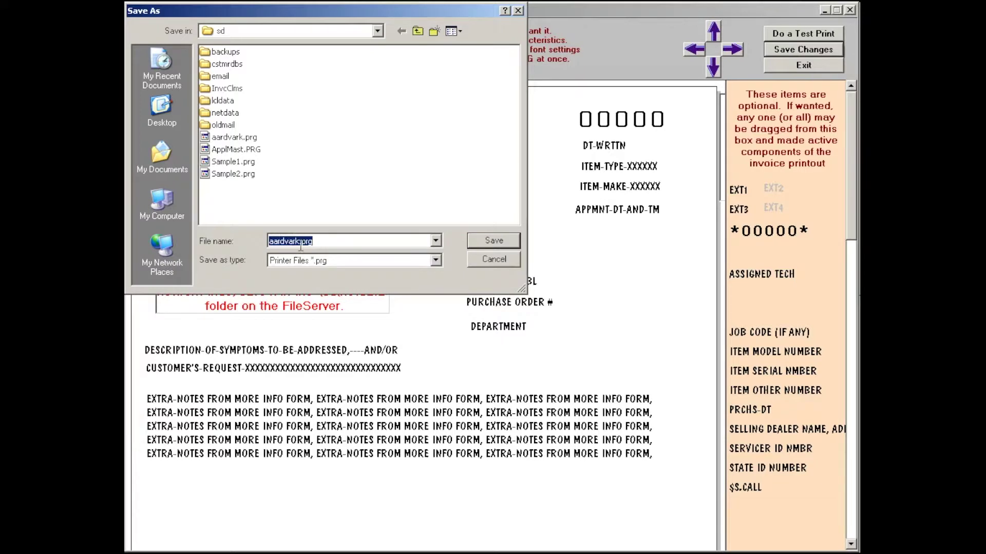
pyautogui.click(223, 114)
pyautogui.doubleClick(224, 114)
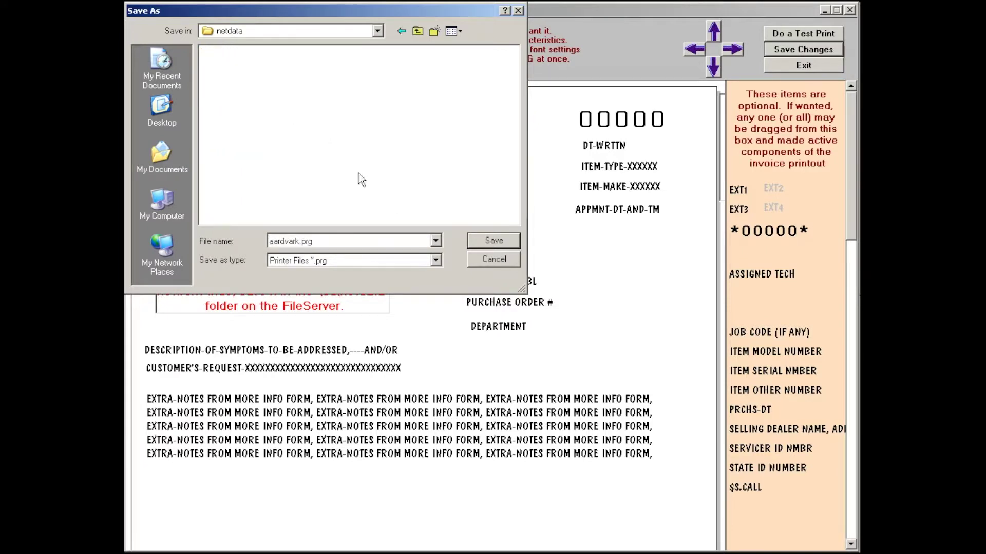
pyautogui.click(490, 263)
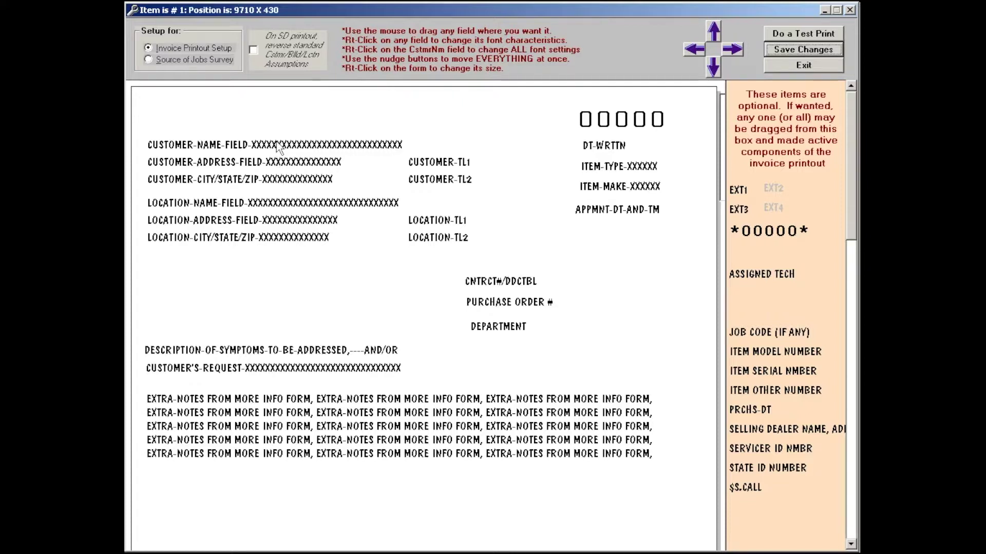
pyautogui.moveTo(281, 149)
pyautogui.mouseDown()
pyautogui.moveTo(281, 188)
pyautogui.moveTo(277, 148)
pyautogui.mouseUp()
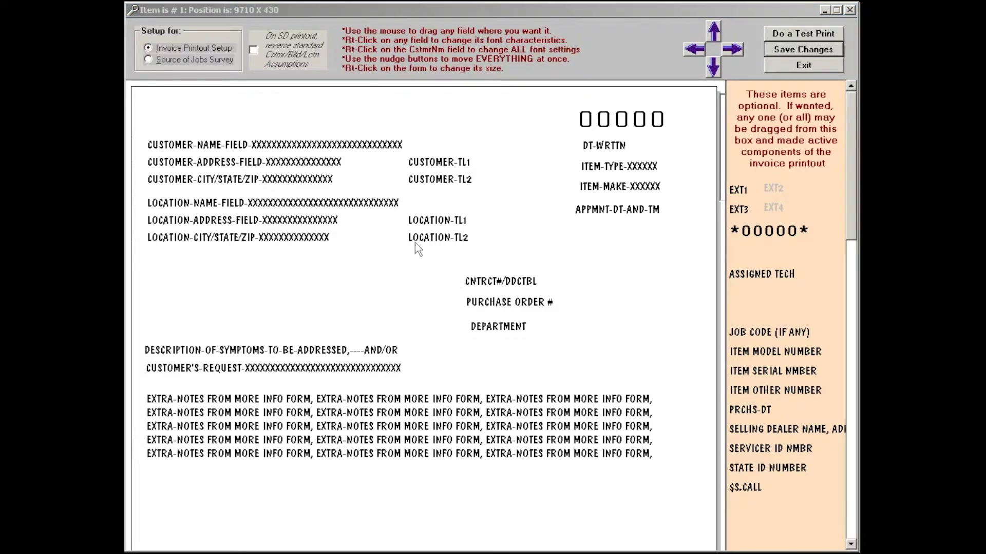
# Switch to the Source of Jobs Survey setup and load the adlist file with its twelve ad lines.
pyautogui.click(166, 60)
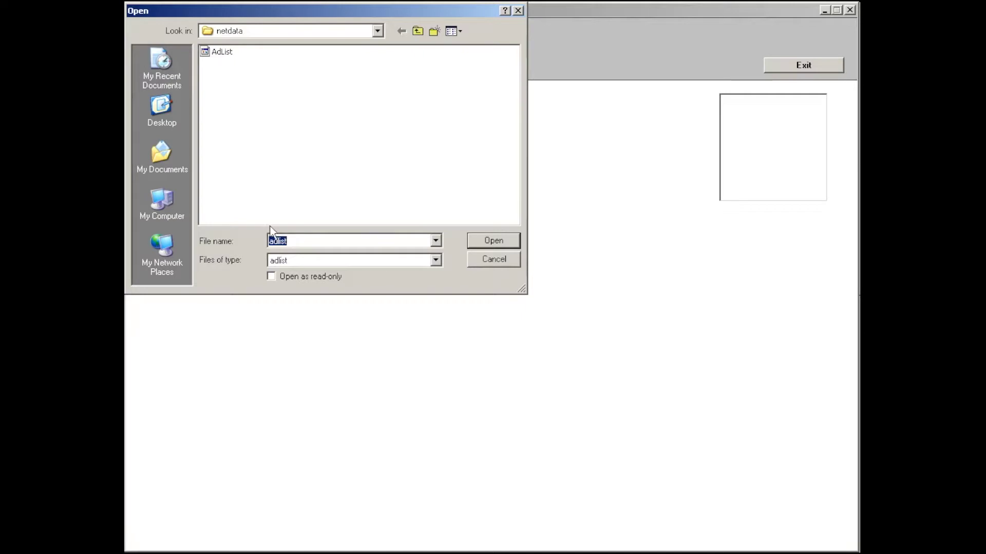
pyautogui.click(491, 242)
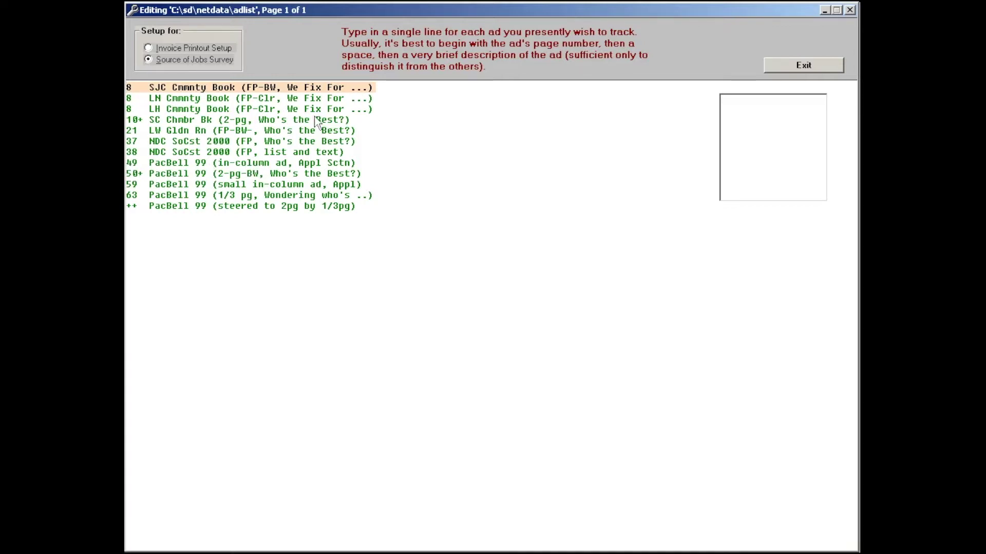
# Append a new line '77 Max Yellow Pages' to the end of the ad list, then close the editor.
pyautogui.click(364, 206)
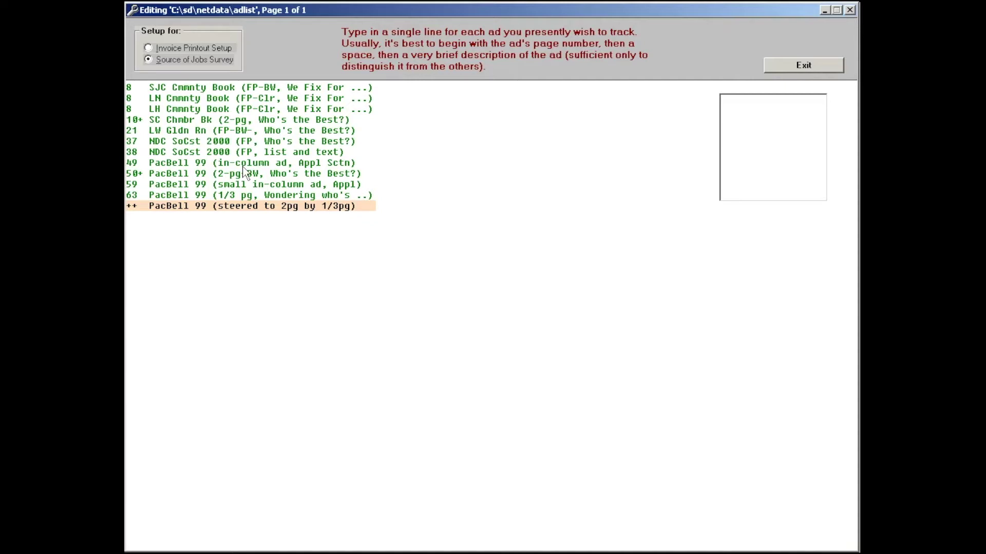
pyautogui.press('Return')
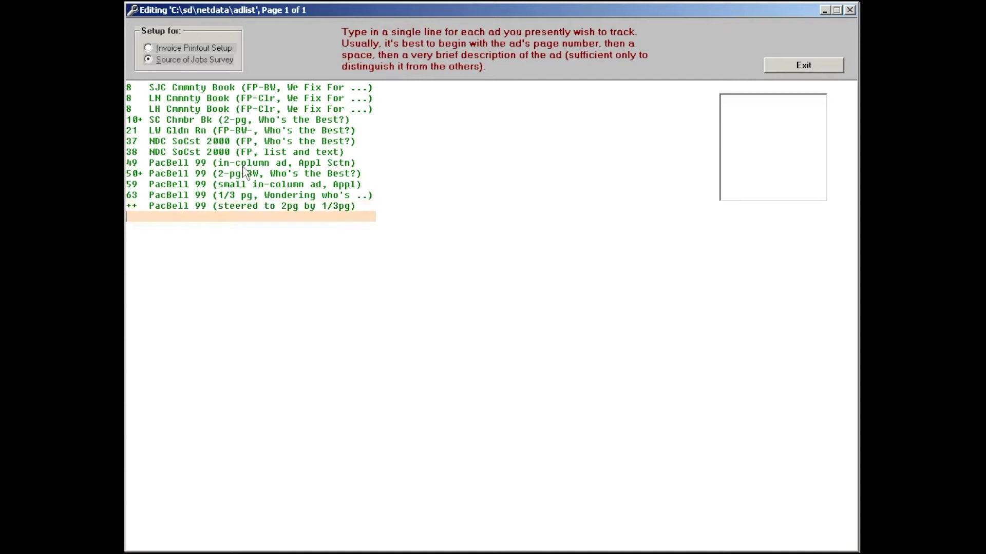
pyautogui.write('77  ')
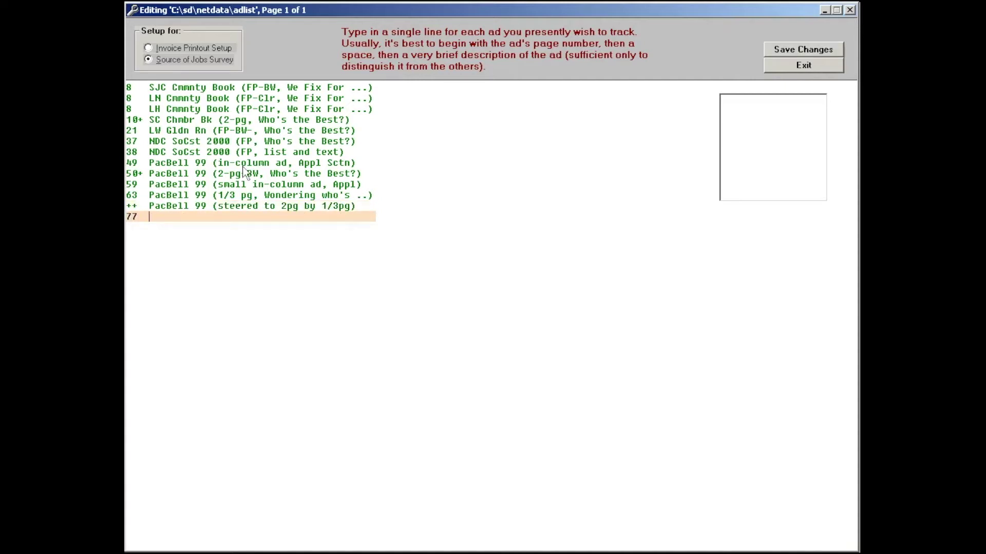
pyautogui.write('Max Yellow Pages')
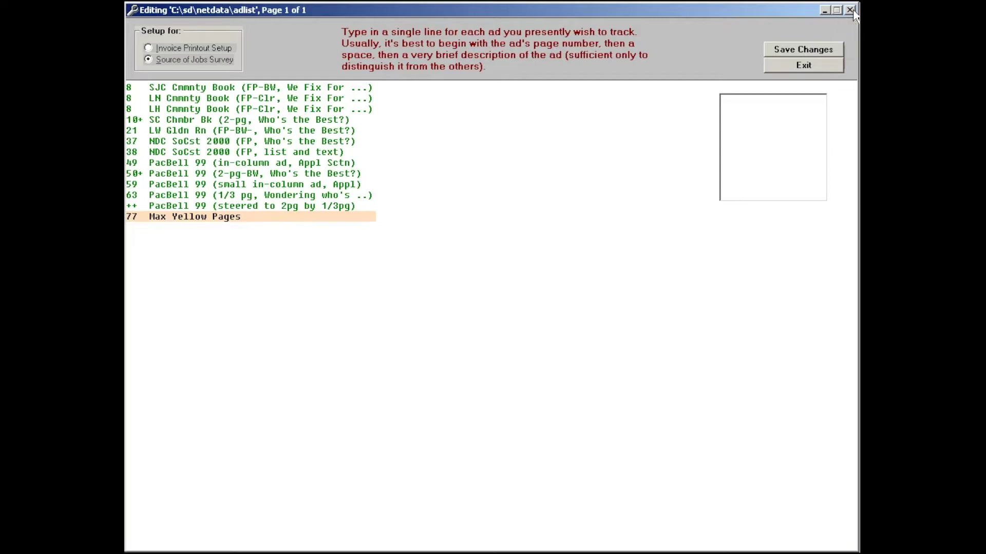
pyautogui.click(851, 11)
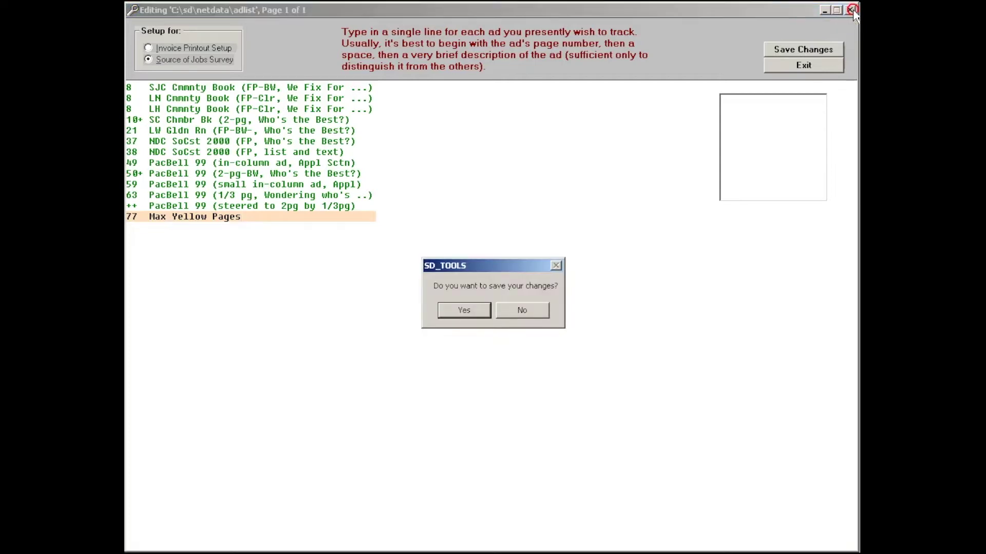
# Leave the ad editor without saving and bring up the Rossware Computing programs list.
pyautogui.click(514, 309)
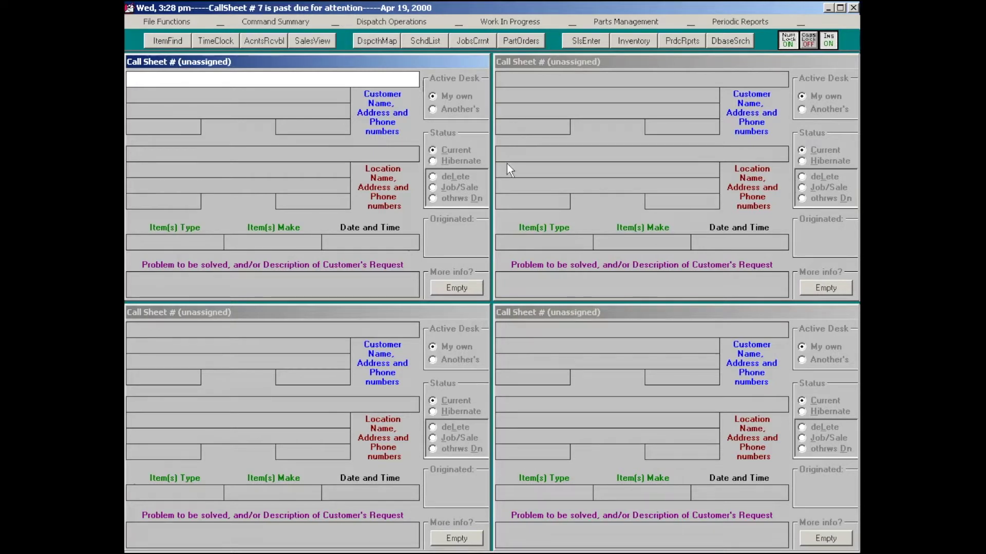
pyautogui.moveTo(154, 550)
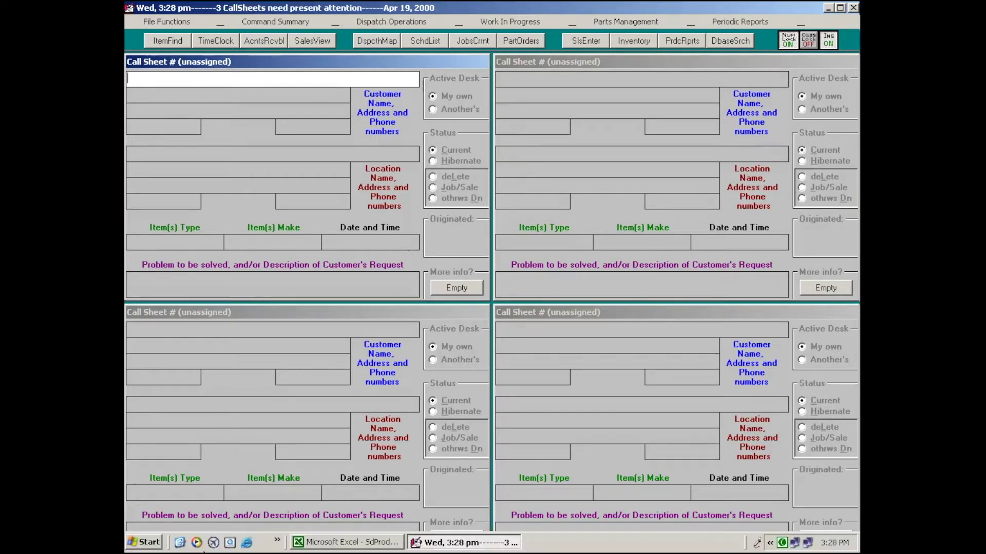
pyautogui.click(148, 543)
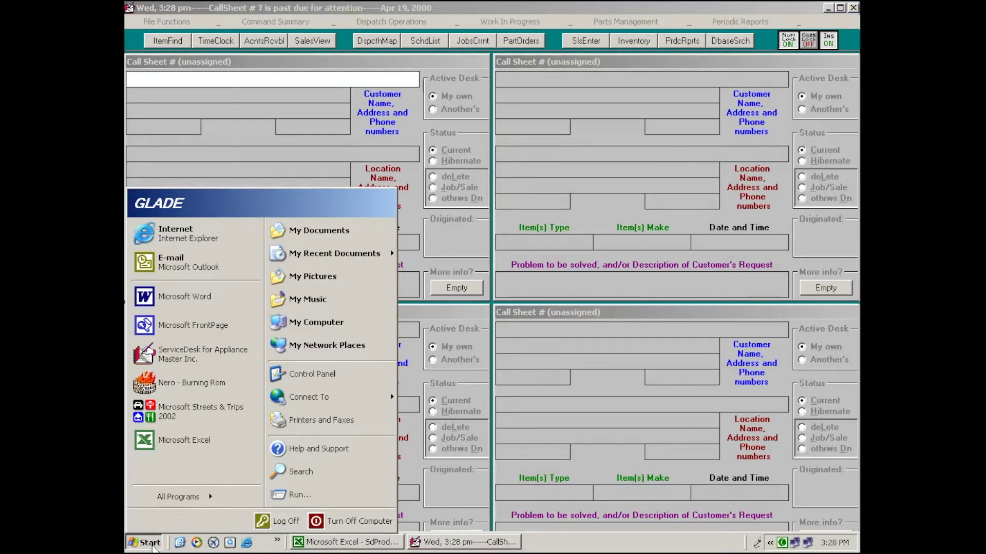
pyautogui.click(154, 501)
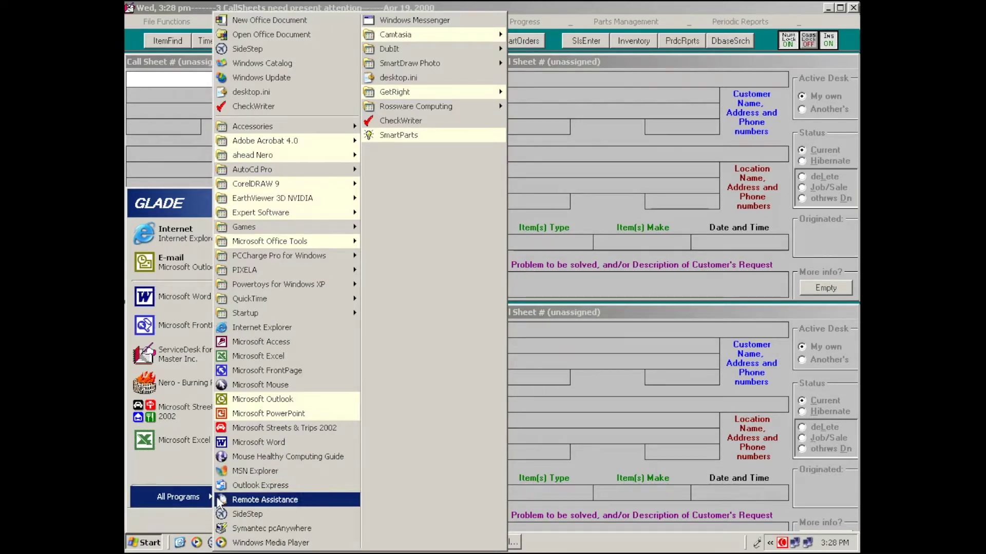
pyautogui.moveTo(440, 108)
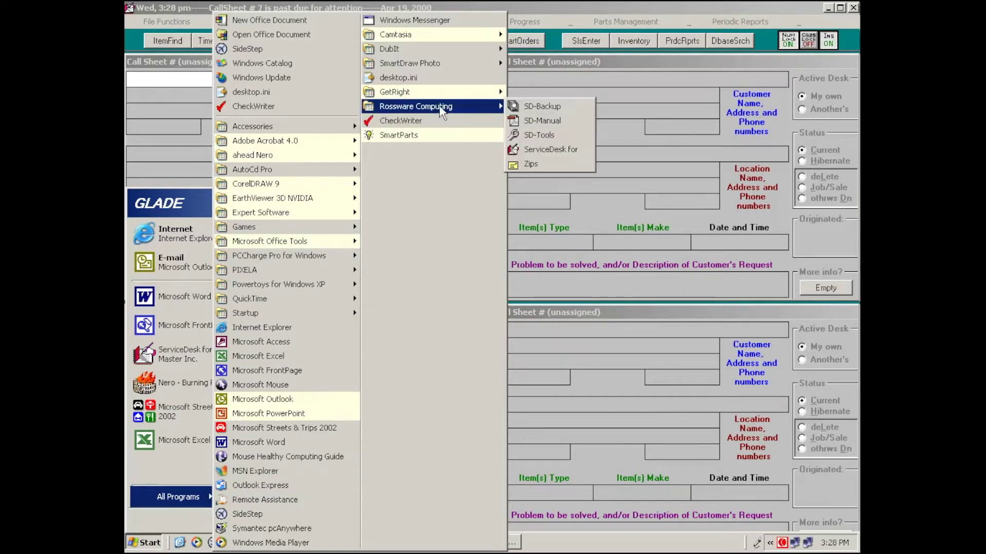
# Launch Zips, search by zip prefix 5 and by town such as Shelton, WA, then minimize it.
pyautogui.click(535, 167)
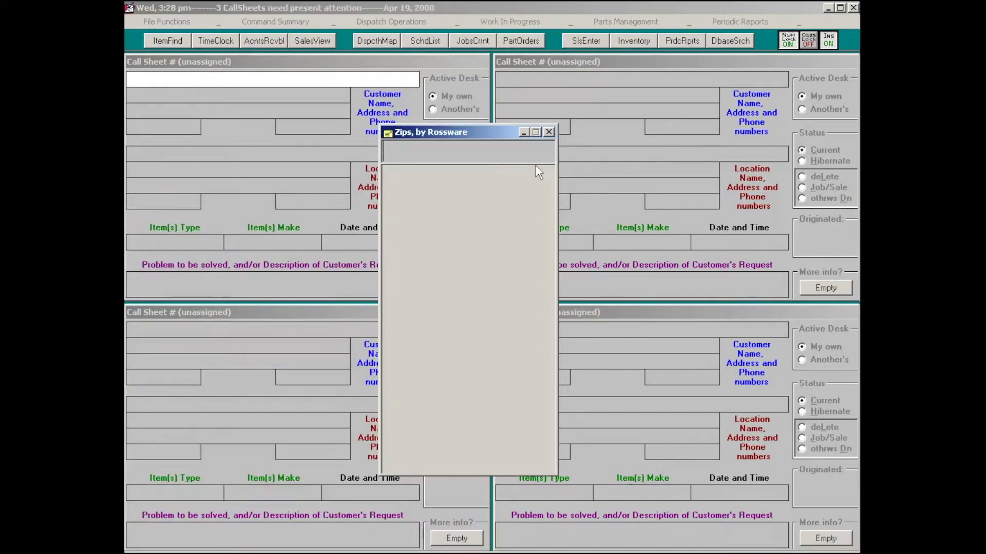
pyautogui.write('5')
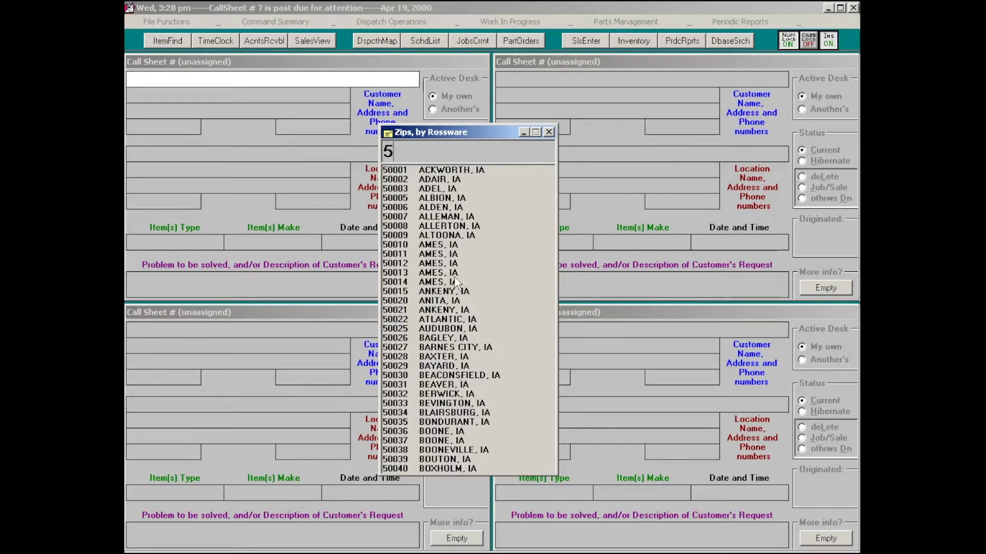
pyautogui.press('BackSpace')
pyautogui.write('seal')
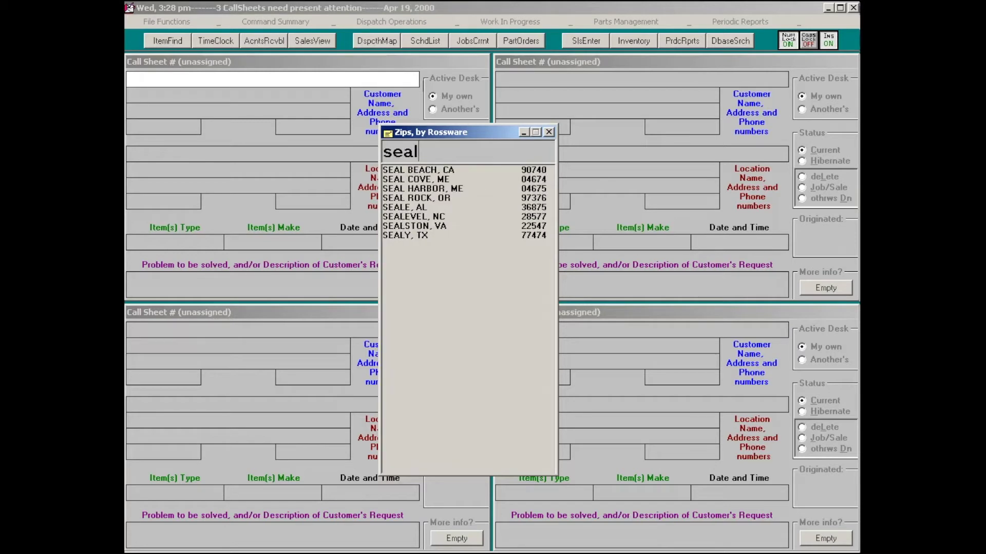
pyautogui.press('BackSpace')
pyautogui.press('BackSpace')
pyautogui.press('BackSpace')
pyautogui.write('he')
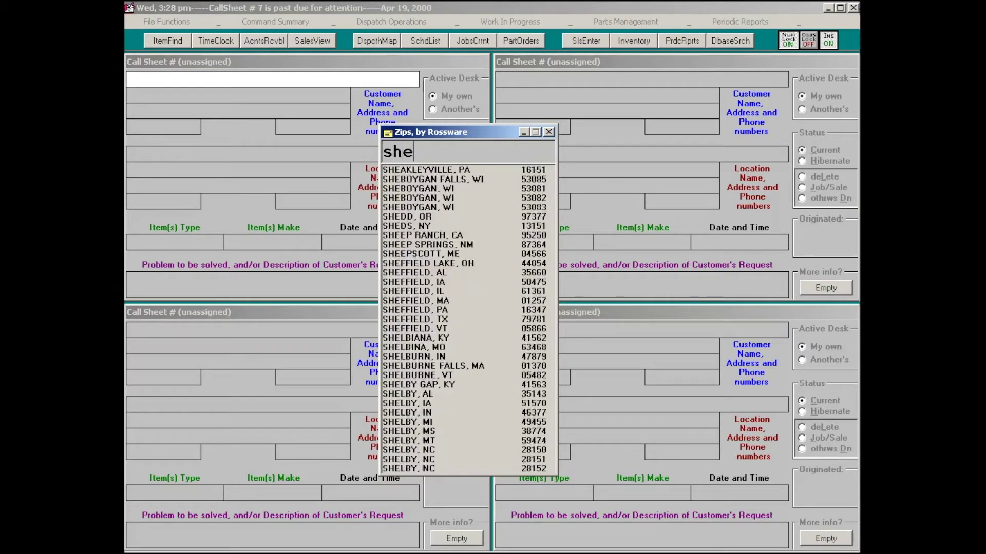
pyautogui.write('lton,')
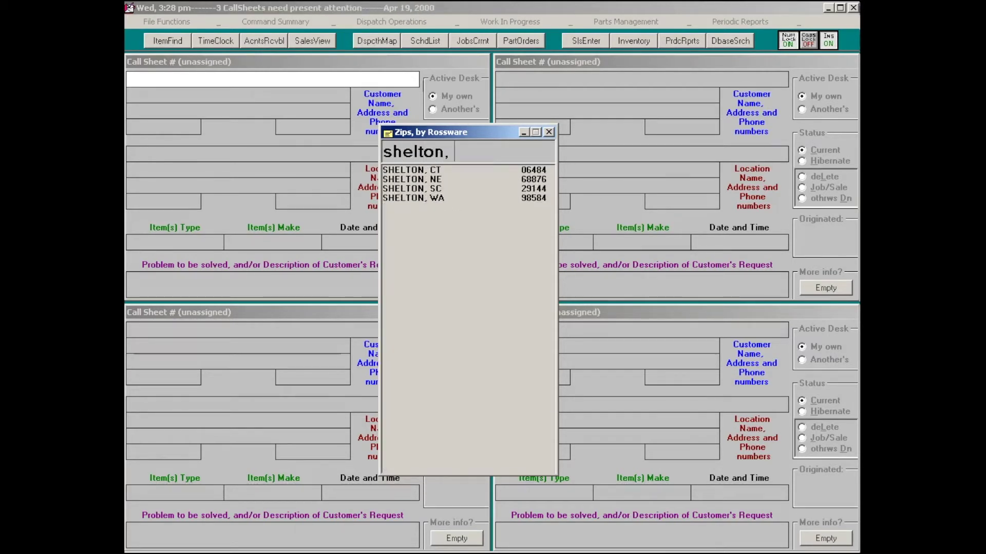
pyautogui.write(' w')
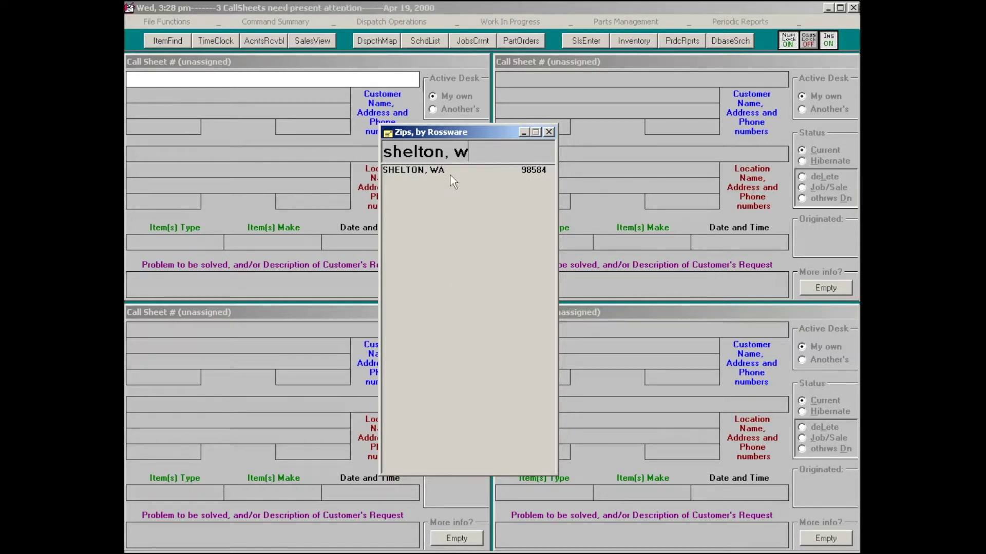
pyautogui.press('BackSpace')
pyautogui.press('BackSpace')
pyautogui.press('BackSpace')
pyautogui.press('BackSpace')
pyautogui.press('BackSpace')
pyautogui.press('BackSpace')
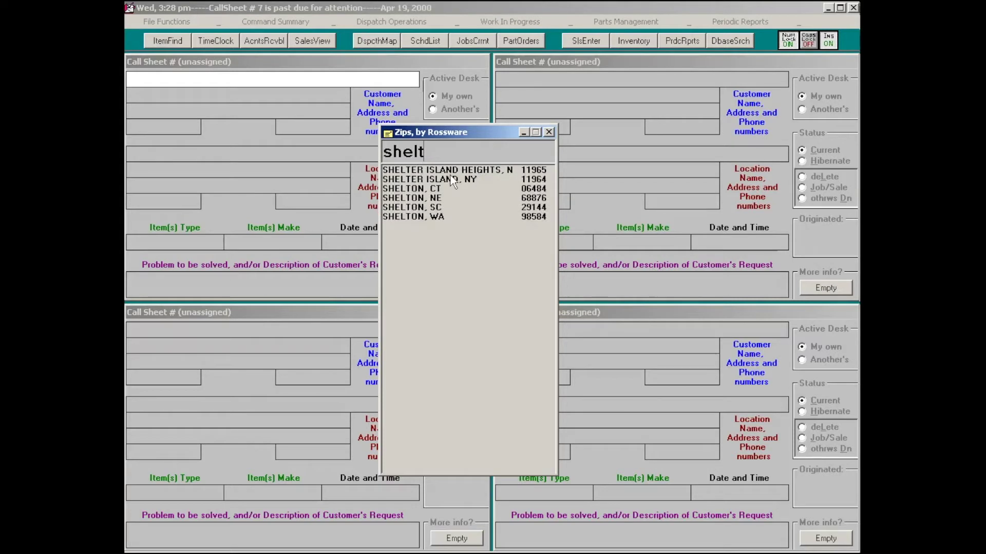
pyautogui.press('BackSpace')
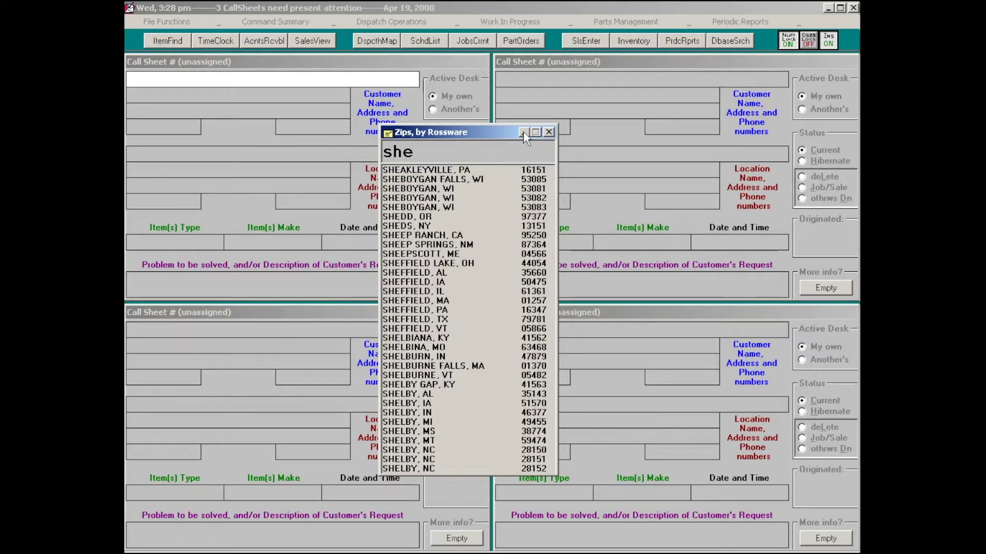
pyautogui.click(522, 132)
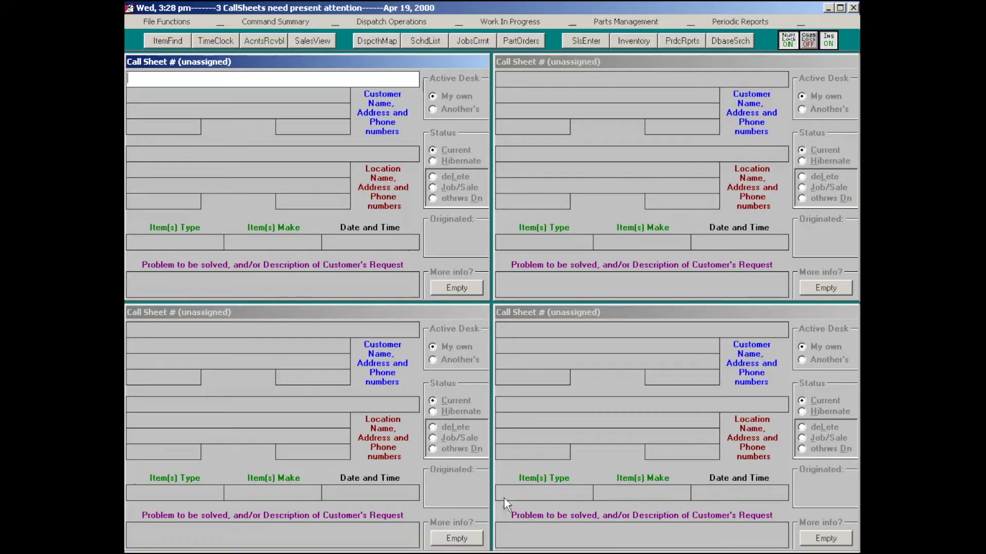
# Open the SD-Manual from Rossware Computing and maximize the Acrobat window.
pyautogui.click(143, 542)
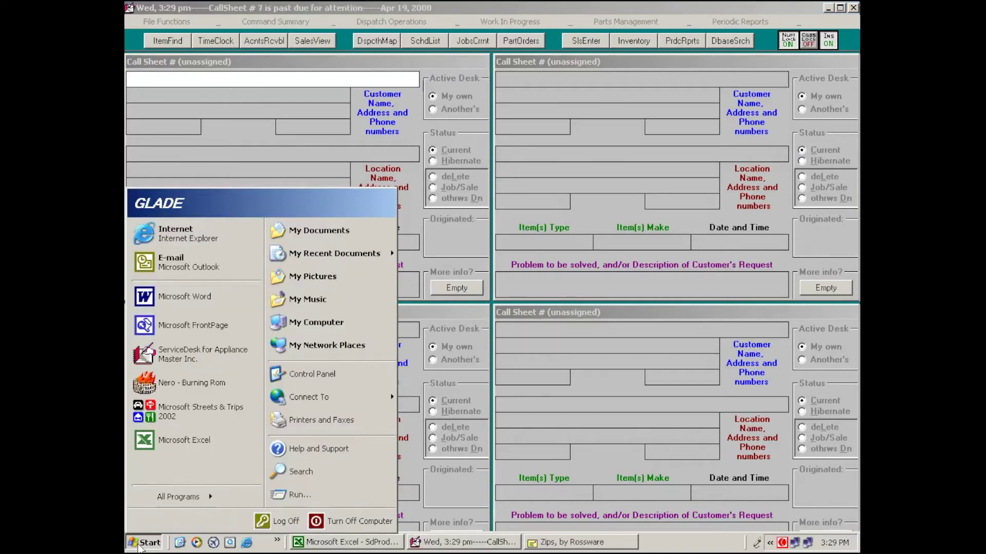
pyautogui.click(167, 504)
pyautogui.moveTo(482, 106)
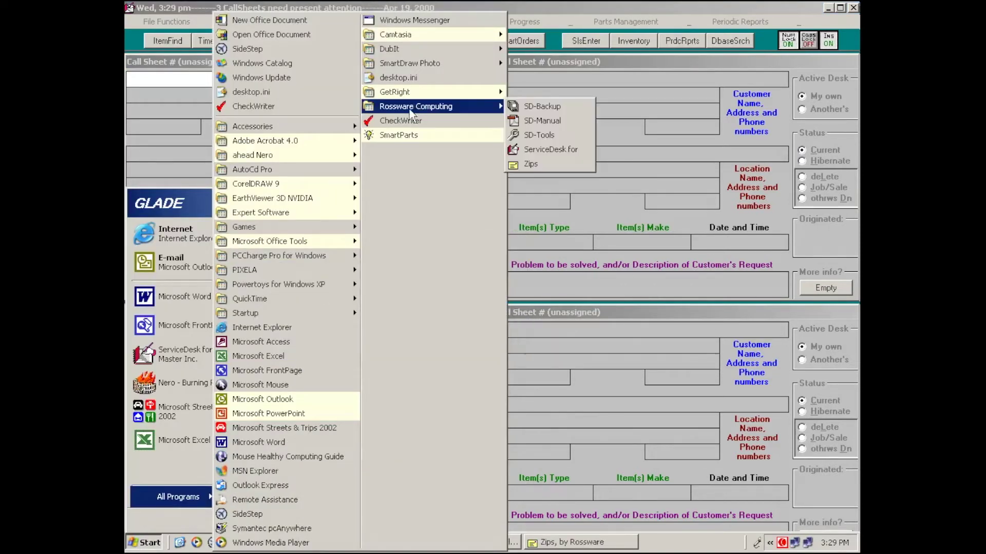
pyautogui.click(541, 123)
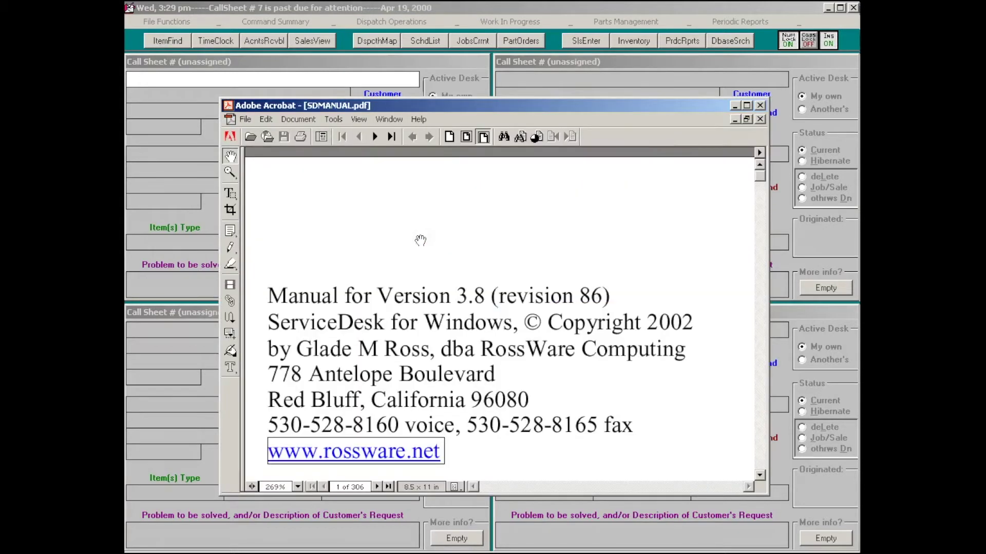
pyautogui.click(747, 105)
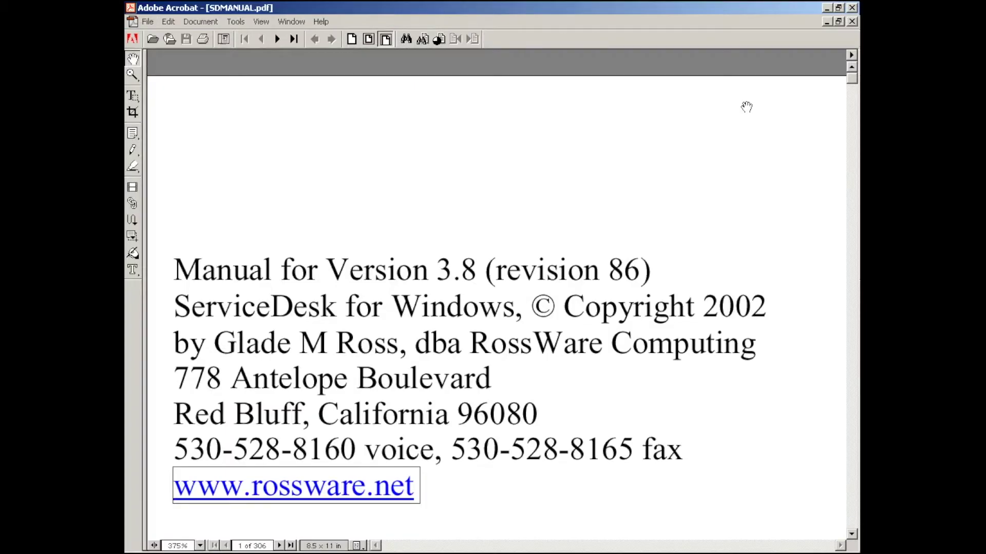
# Clear the manual's search criteria and dismiss the Search dialog without searching.
pyautogui.click(423, 40)
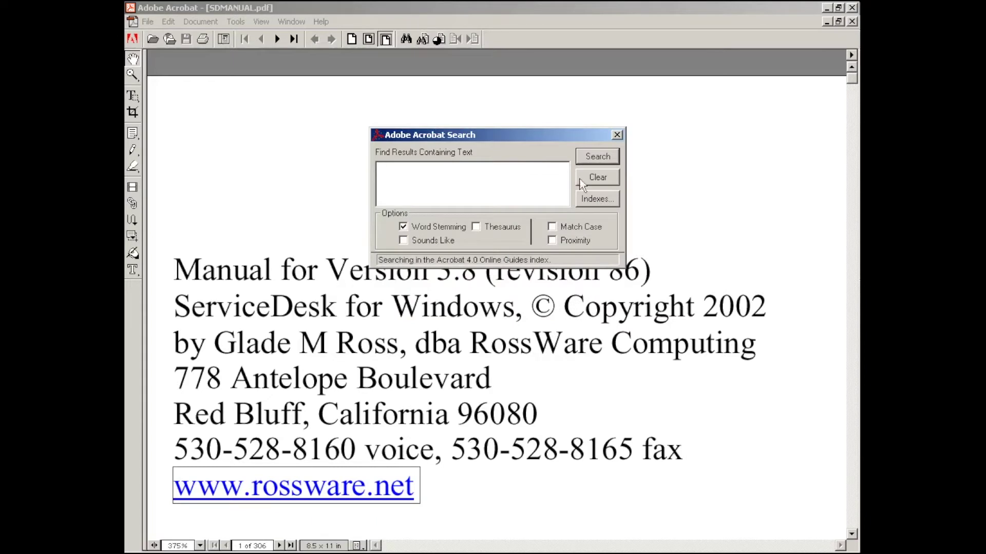
pyautogui.click(585, 178)
pyautogui.click(616, 135)
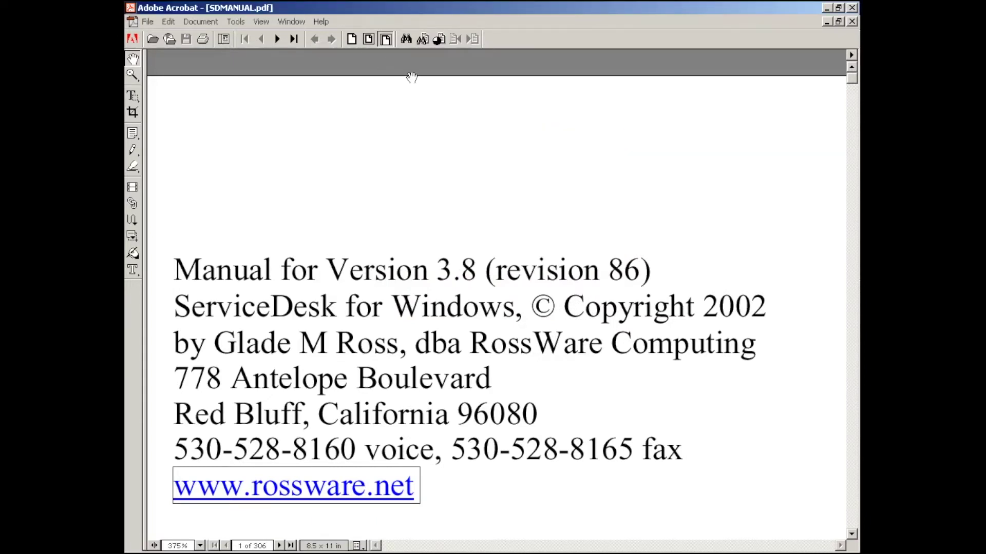
# Fit whole pages in the window and page down to page 8 in Chapter 1.
pyautogui.click(368, 39)
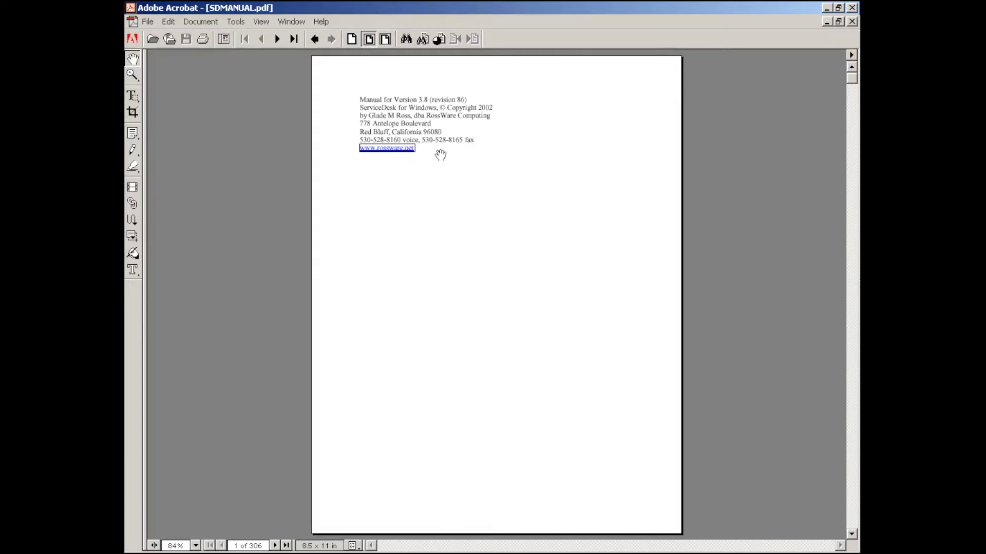
pyautogui.scroll(-6, 410, 161)
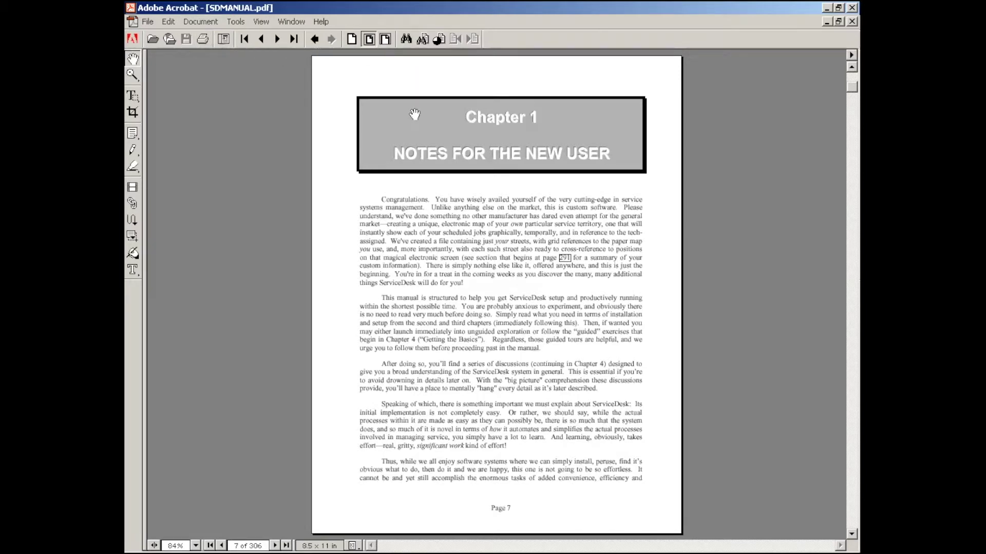
pyautogui.press('pagedown')
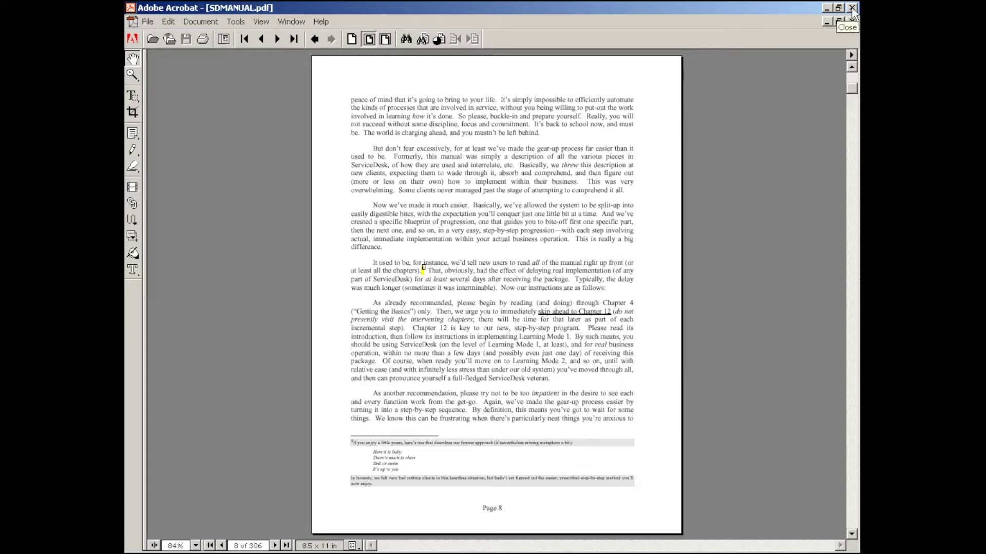
# Close the manual and browse the File Functions, Command Summary and Dispatch Operations menus.
pyautogui.click(851, 8)
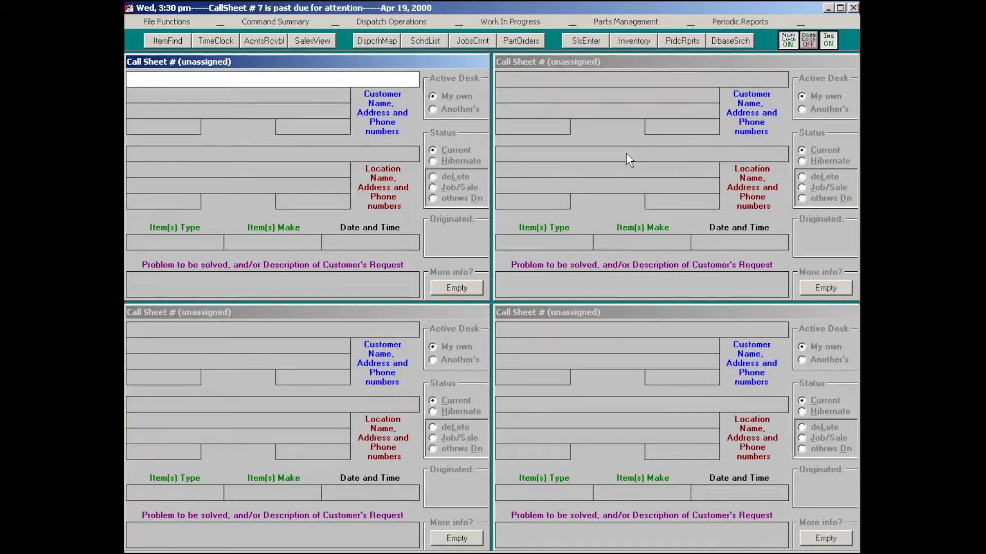
pyautogui.click(177, 24)
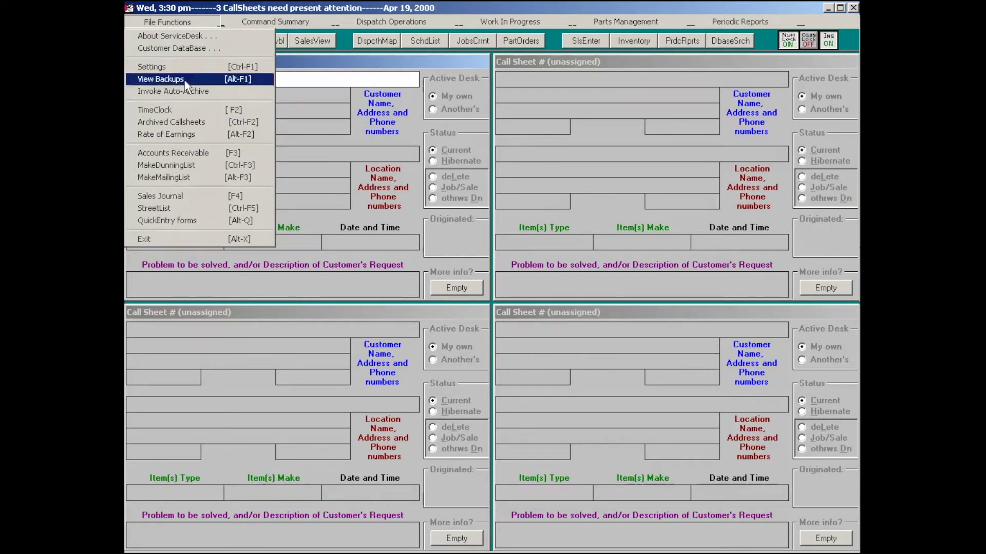
pyautogui.moveTo(275, 28)
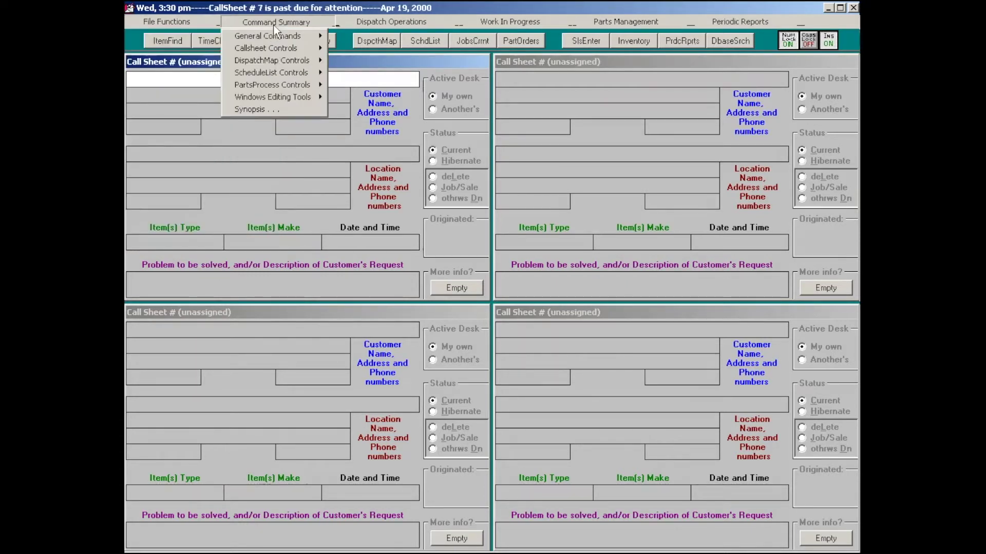
pyautogui.moveTo(368, 23)
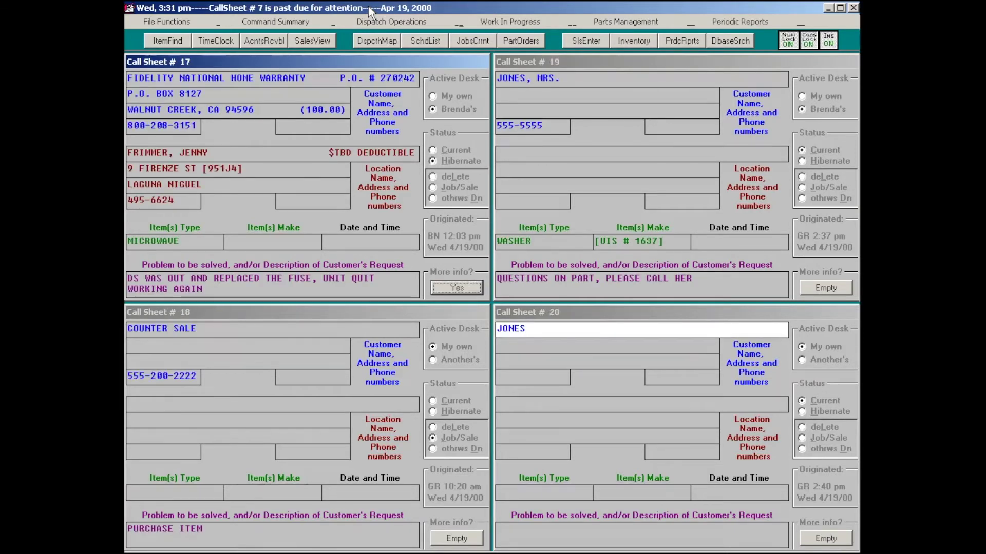
pyautogui.press('capslock')
pyautogui.press('Return')
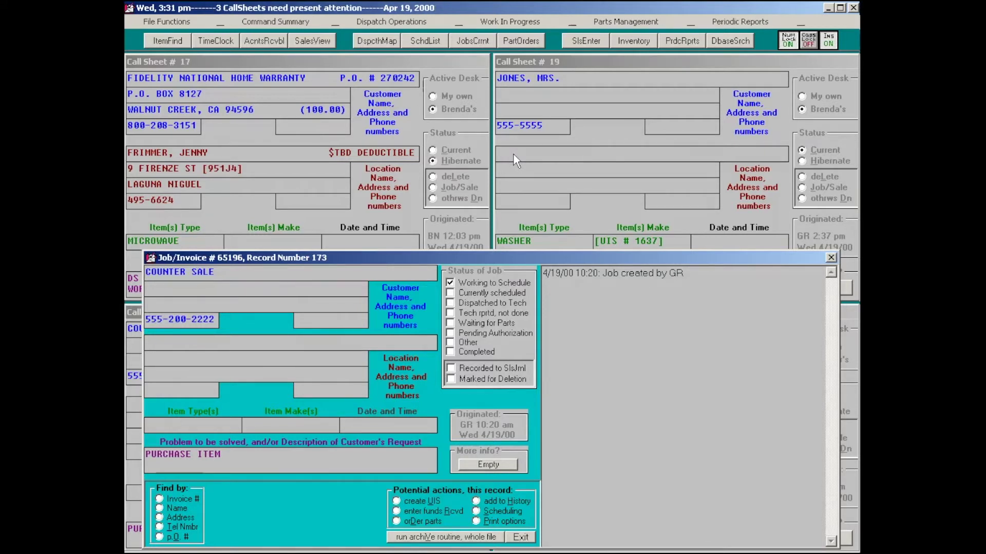
pyautogui.press('r')
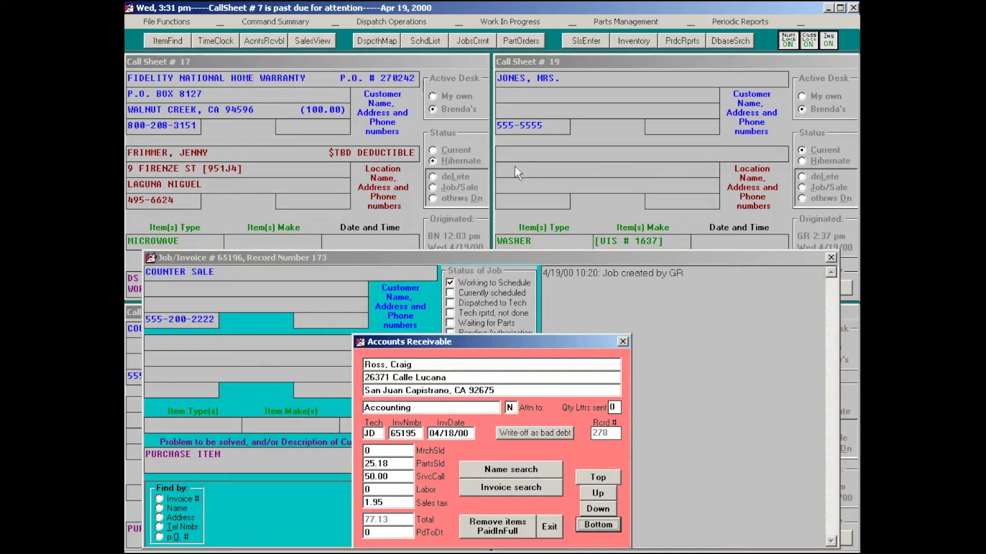
pyautogui.press('capslock')
pyautogui.click(516, 526)
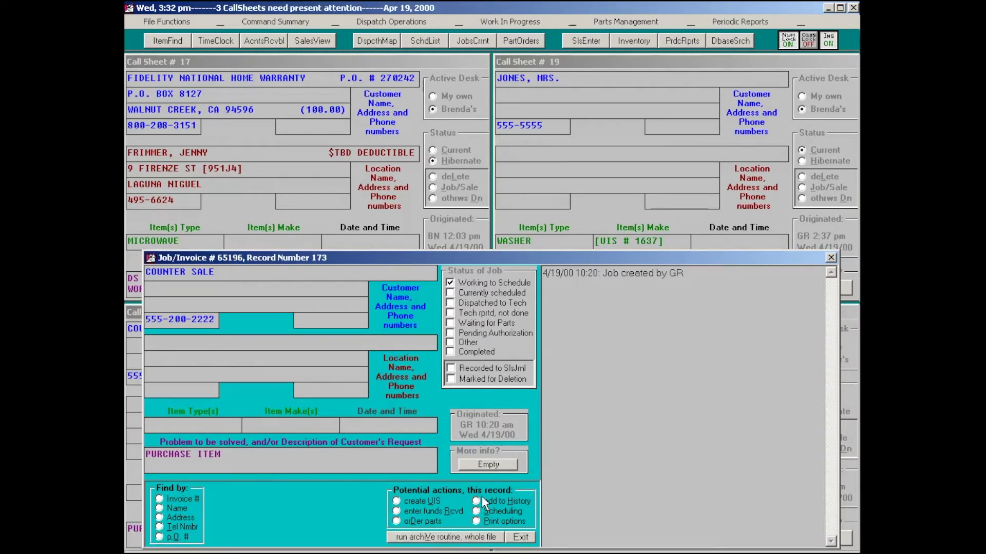
pyautogui.press('Escape')
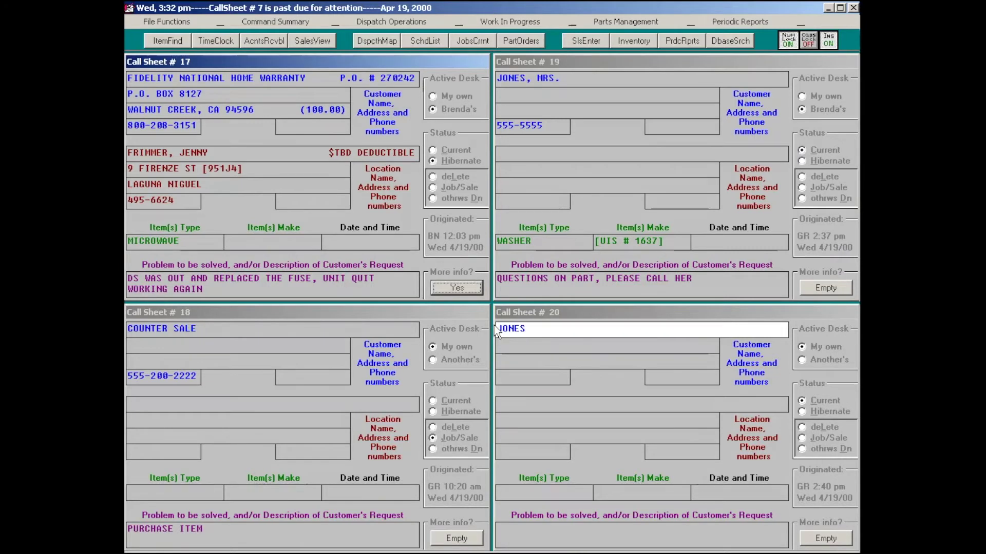
# Archive completed call sheets, set Call Sheet #19 to deLete and archive it, then open Settings.
pyautogui.hotkey('shift', 'F5')
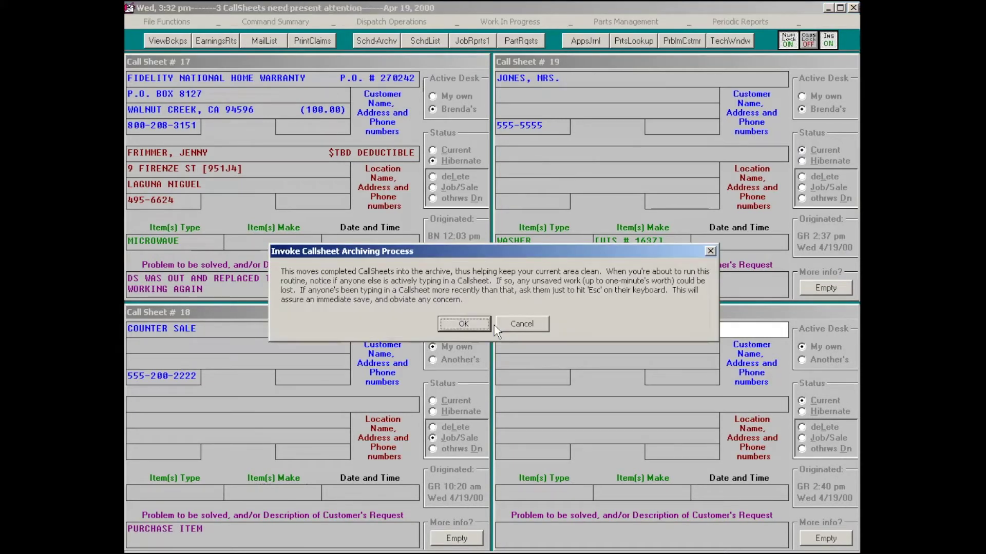
pyautogui.press('Return')
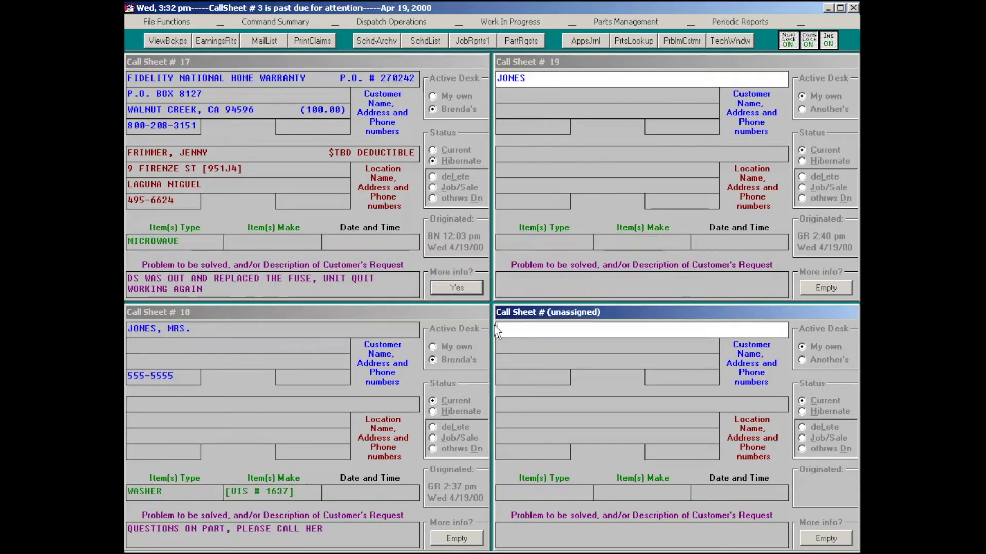
pyautogui.press('capslock')
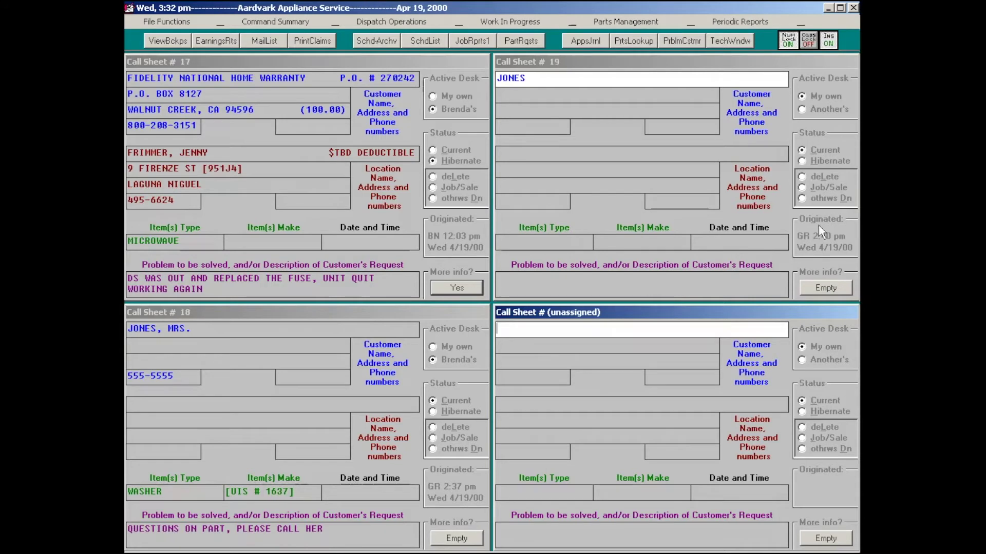
pyautogui.click(824, 177)
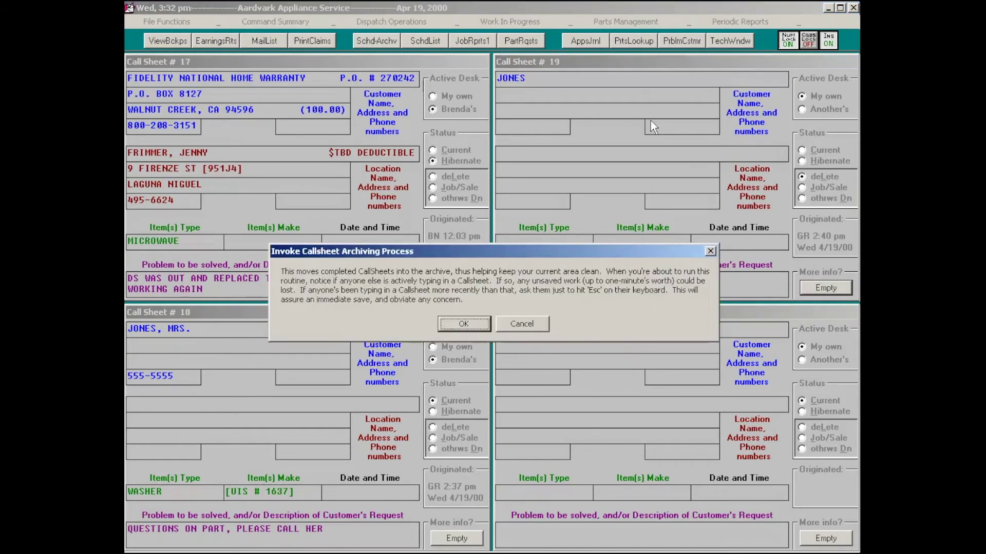
pyautogui.press('Return')
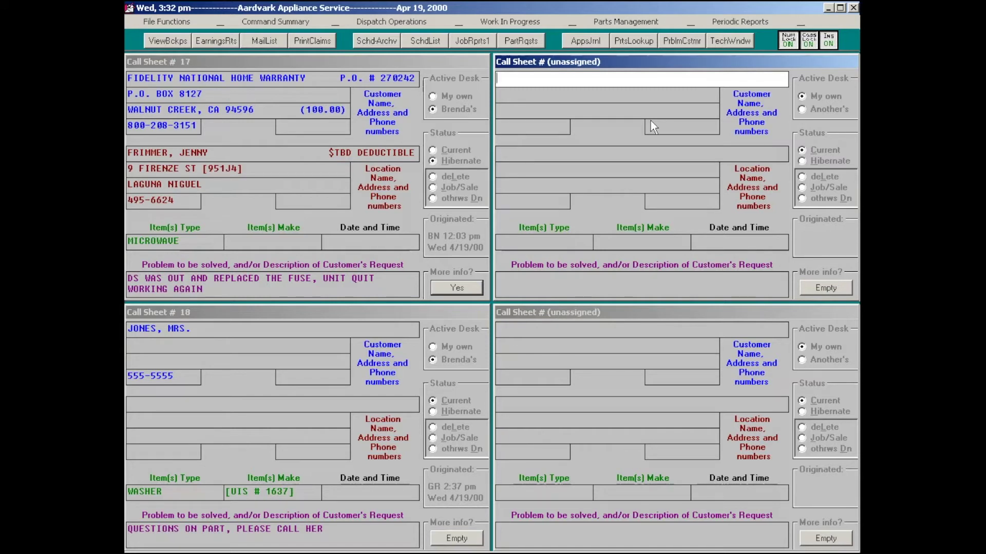
pyautogui.press('F12')
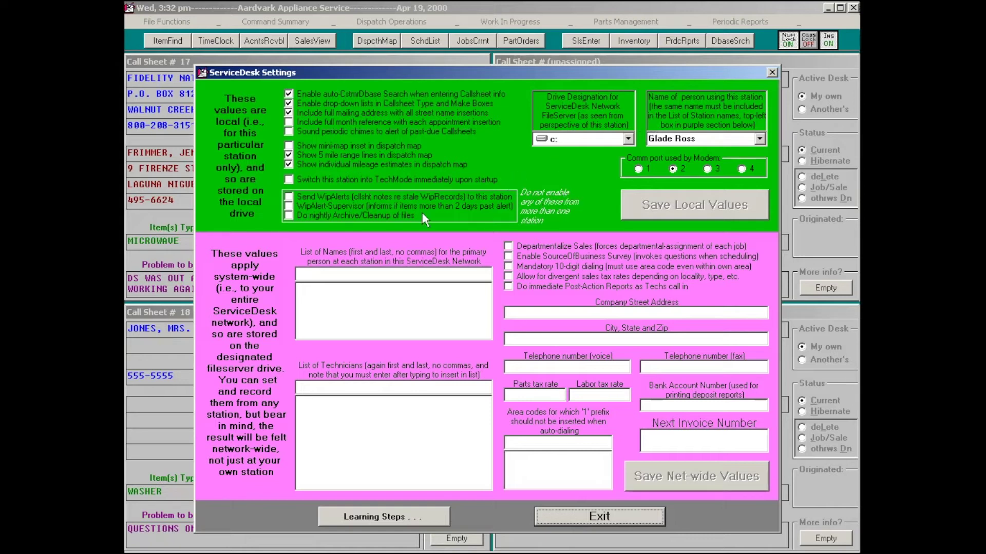
# Tick 'Do nightly Archive/Cleanup of files', click Save Local Values, then answer No to close Settings.
pyautogui.click(292, 215)
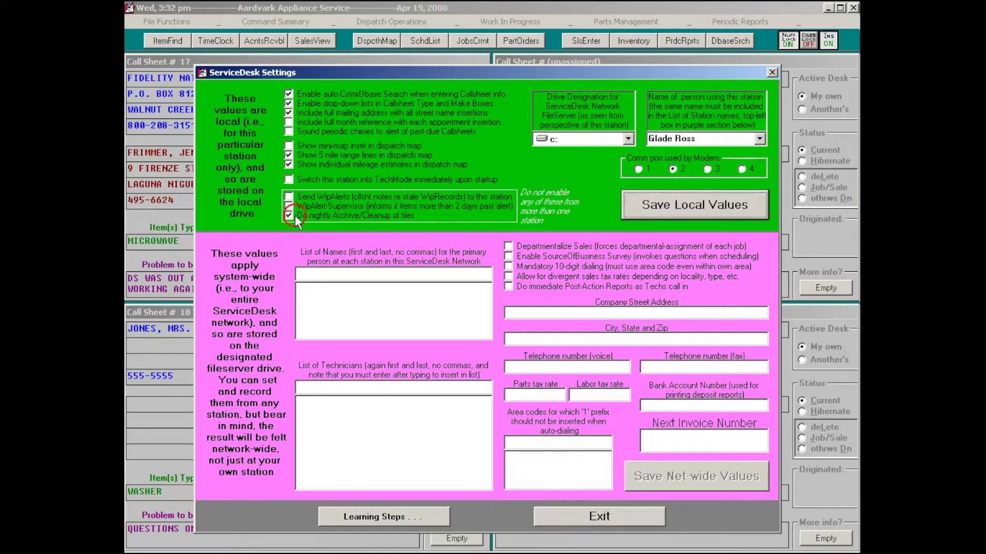
pyautogui.click(701, 209)
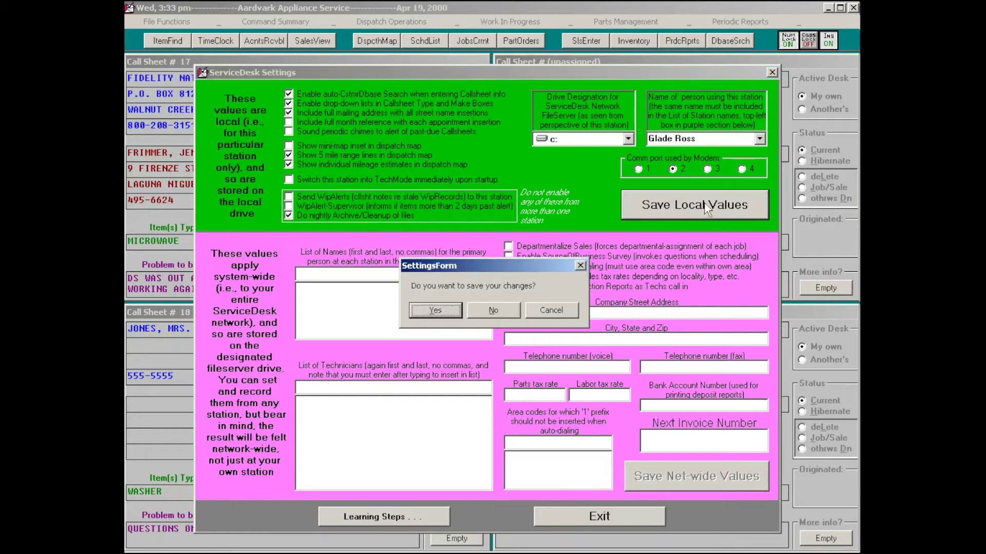
pyautogui.click(505, 307)
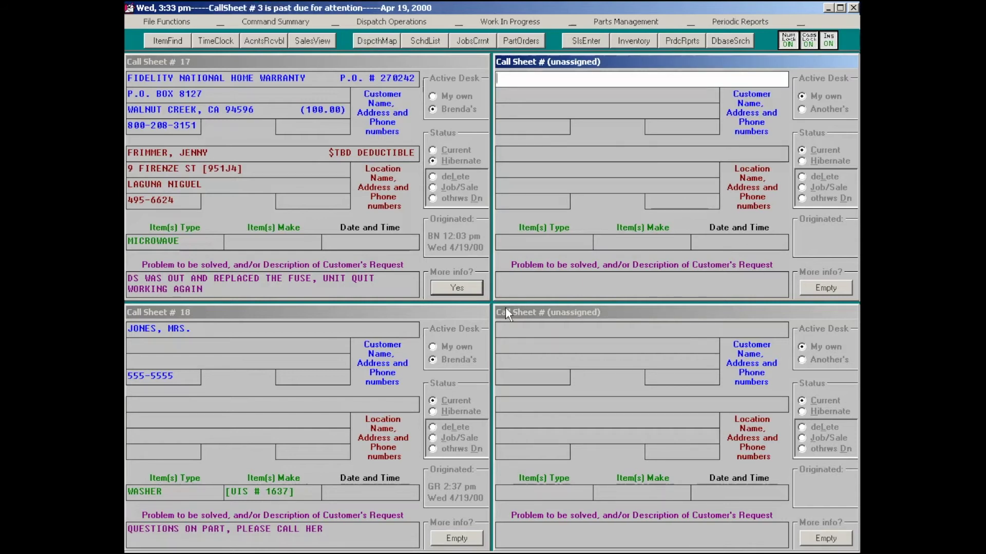
pyautogui.press('capslock')
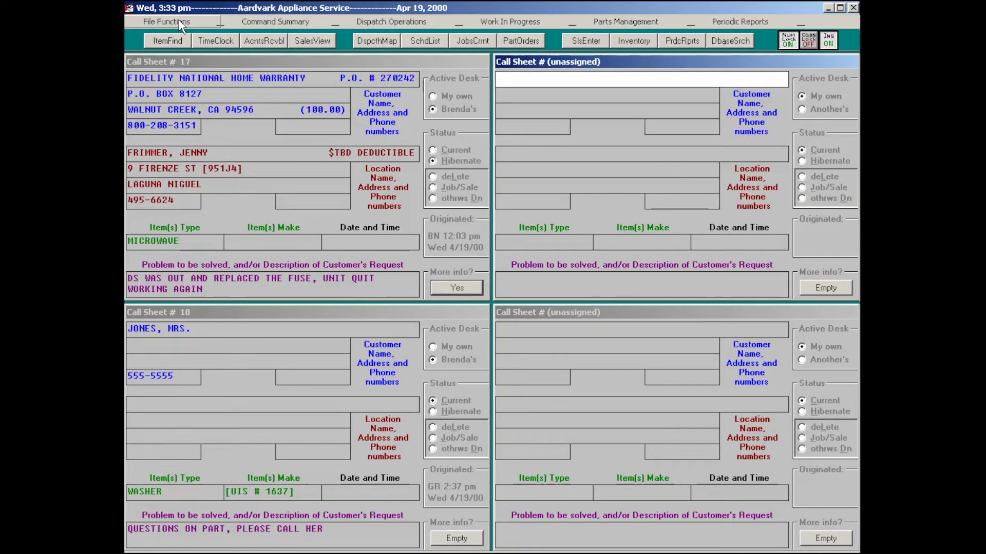
pyautogui.click(180, 22)
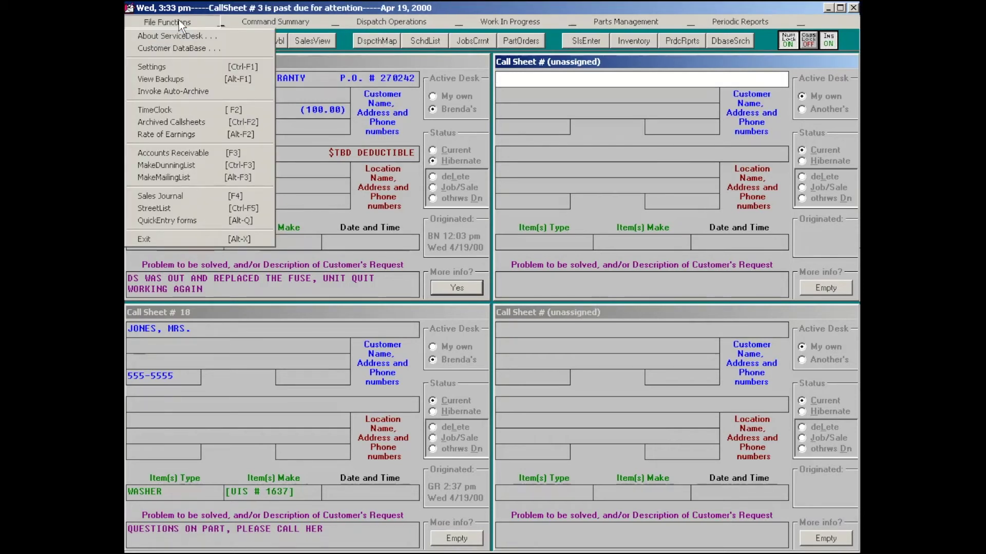
pyautogui.click(192, 94)
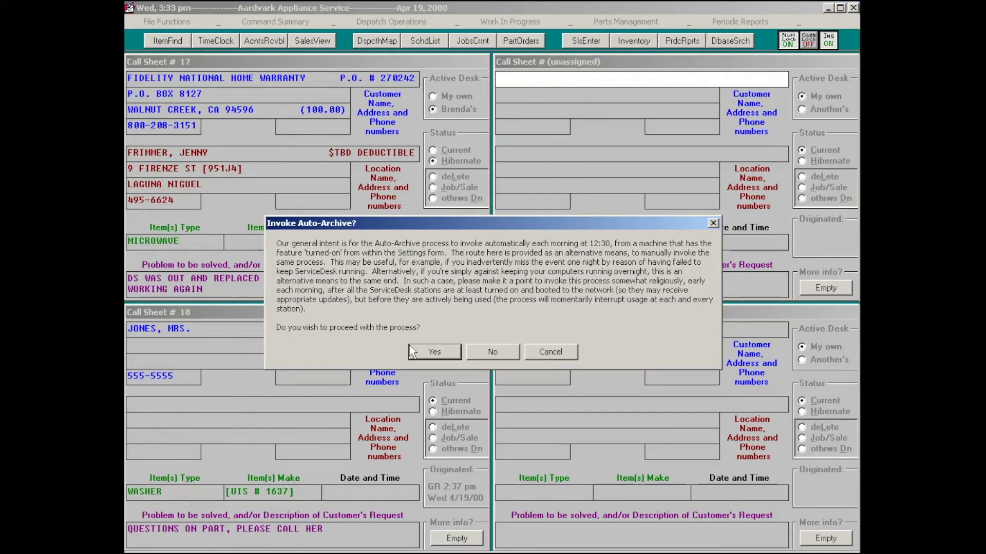
pyautogui.click(550, 353)
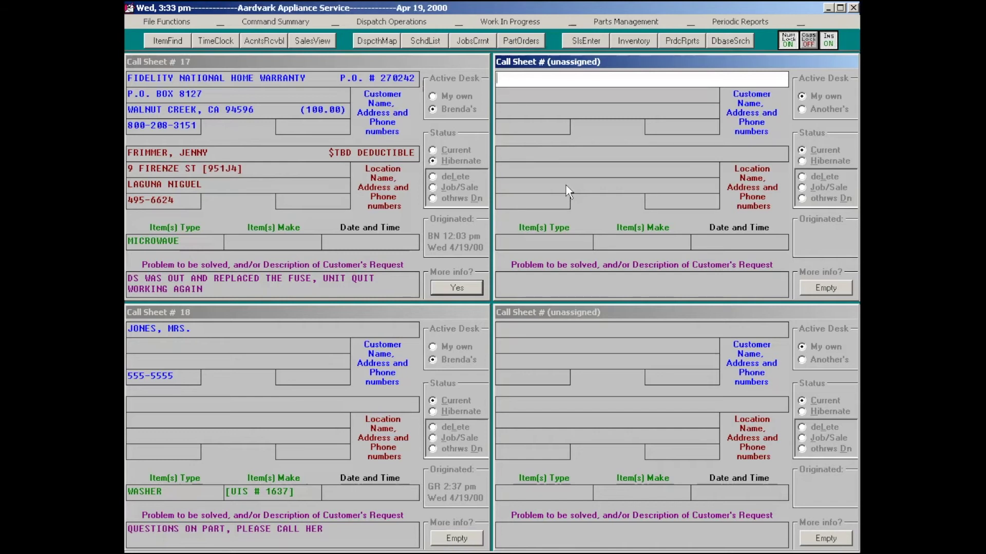
pyautogui.press('shift')
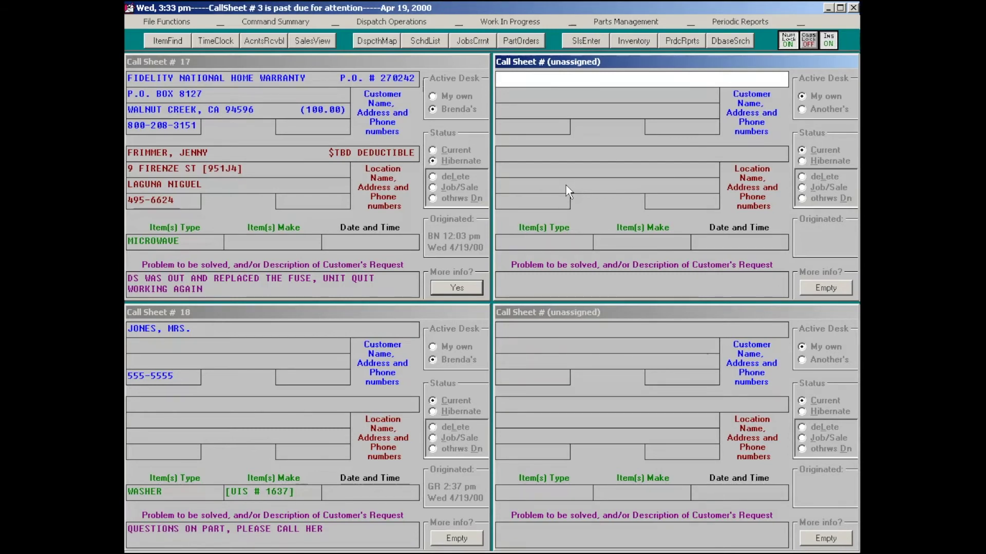
pyautogui.click(166, 24)
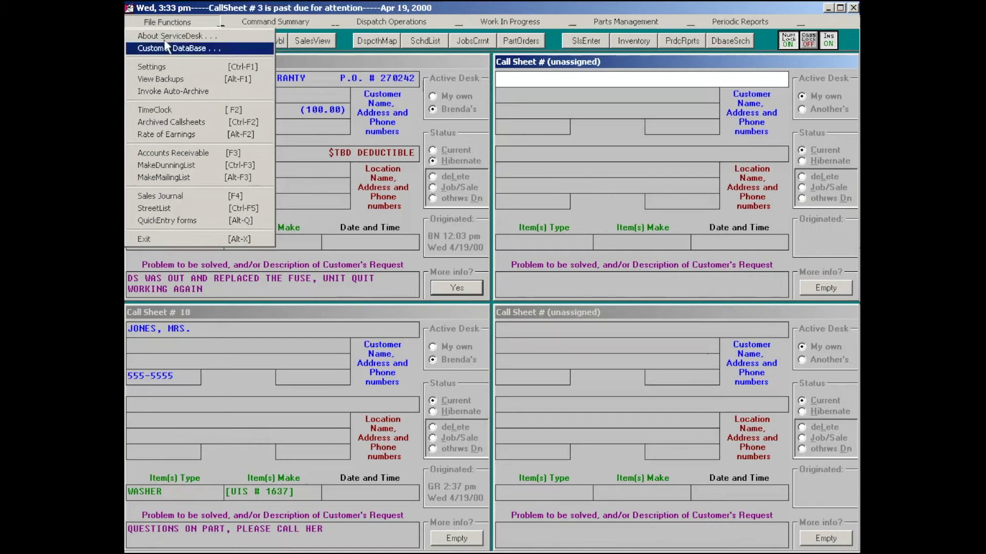
pyautogui.click(171, 72)
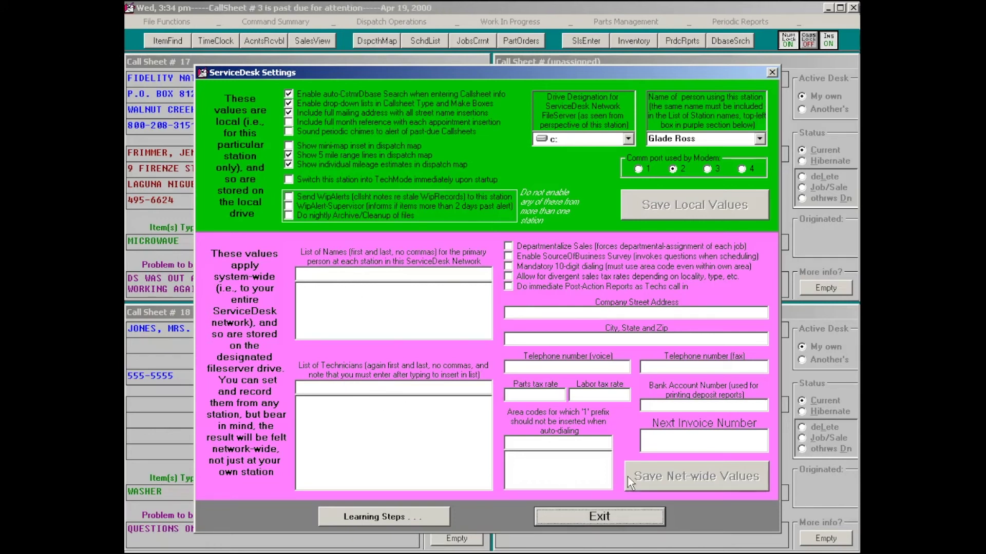
pyautogui.press('Return')
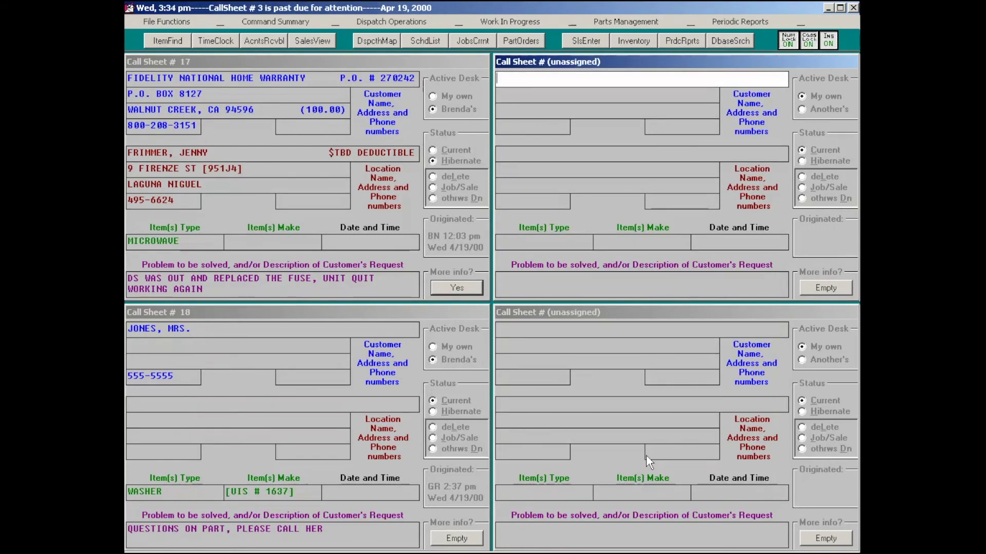
pyautogui.press('capslock')
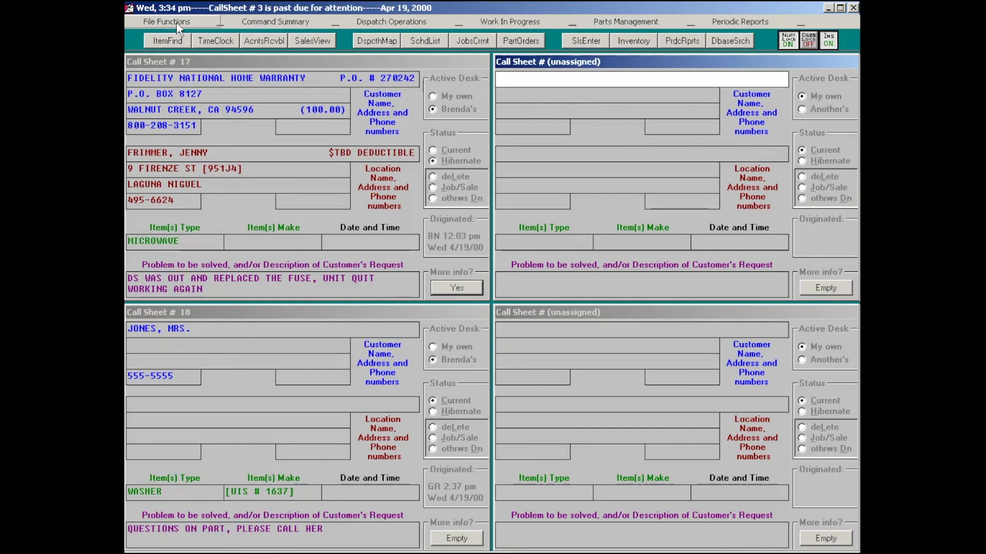
pyautogui.click(170, 22)
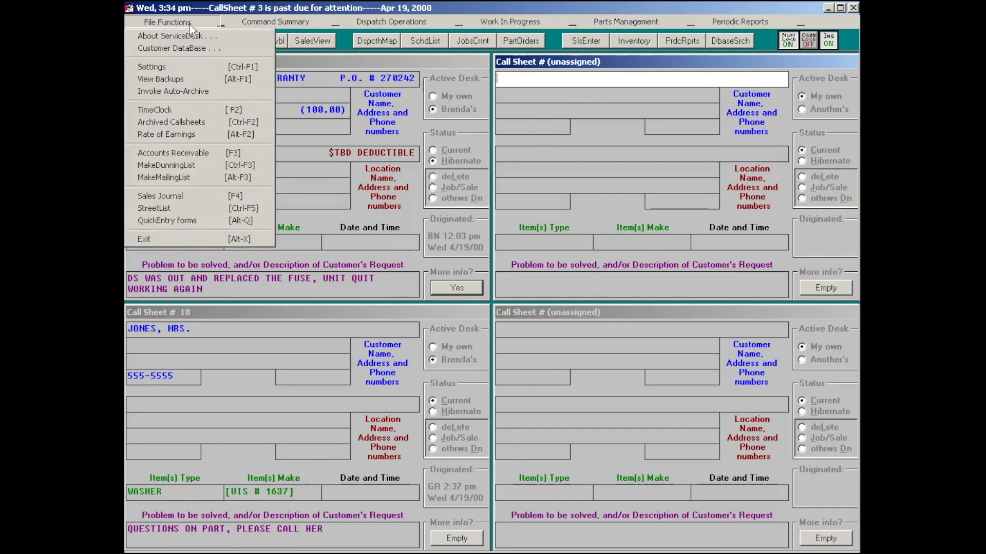
pyautogui.click(182, 37)
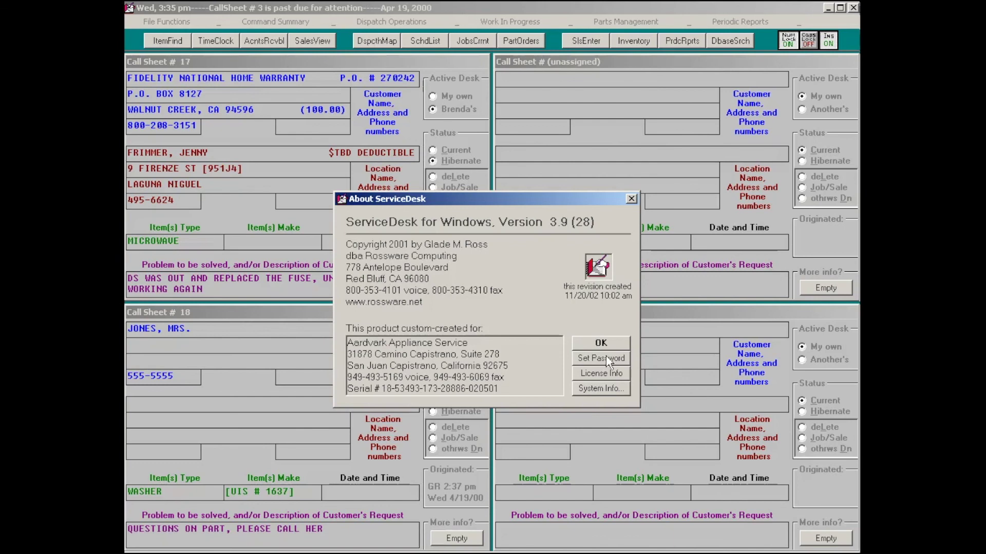
pyautogui.click(619, 361)
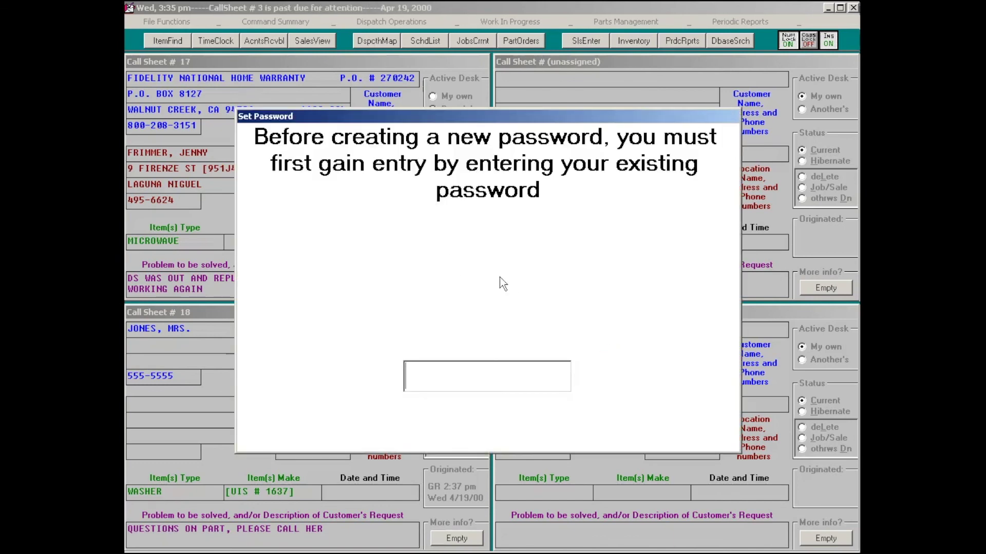
pyautogui.press('Escape')
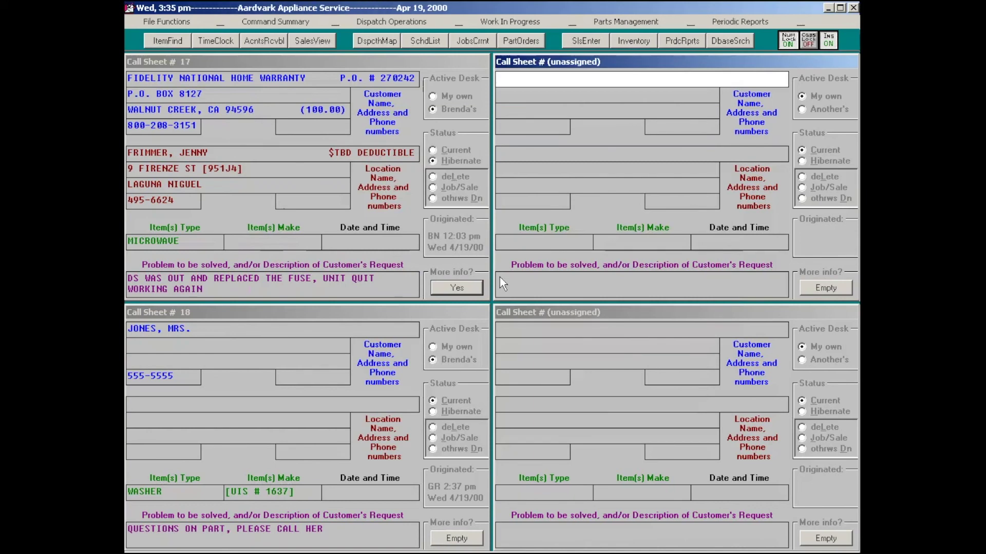